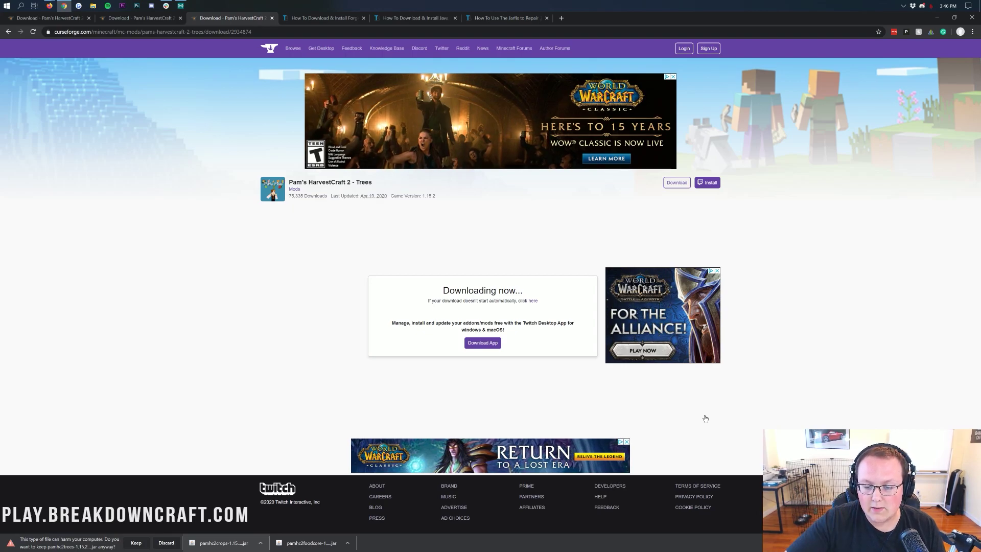
# - Keep the pamhc2trees jar download and open the Forge installation guide, dismissing its signup pop-up
pyautogui.click(136, 546)
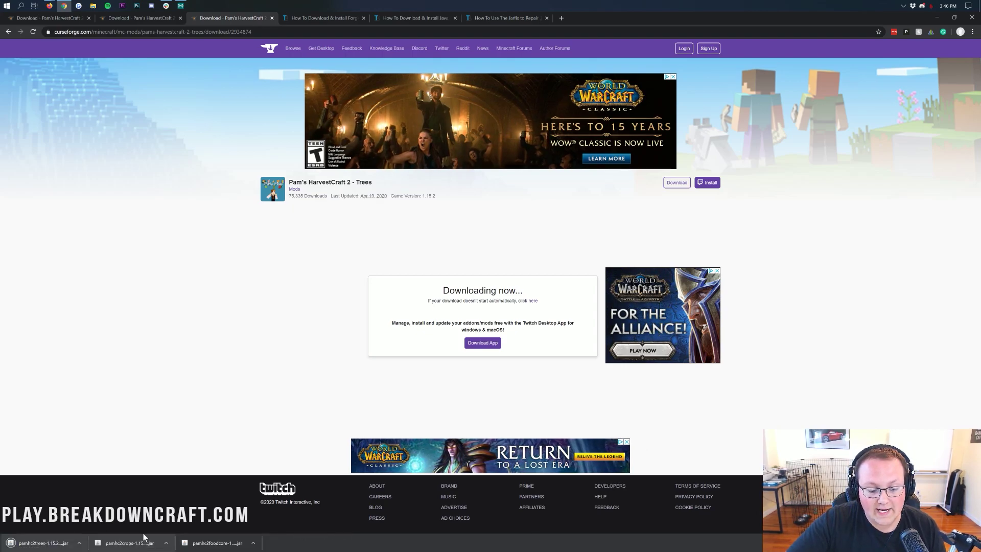
pyautogui.click(320, 18)
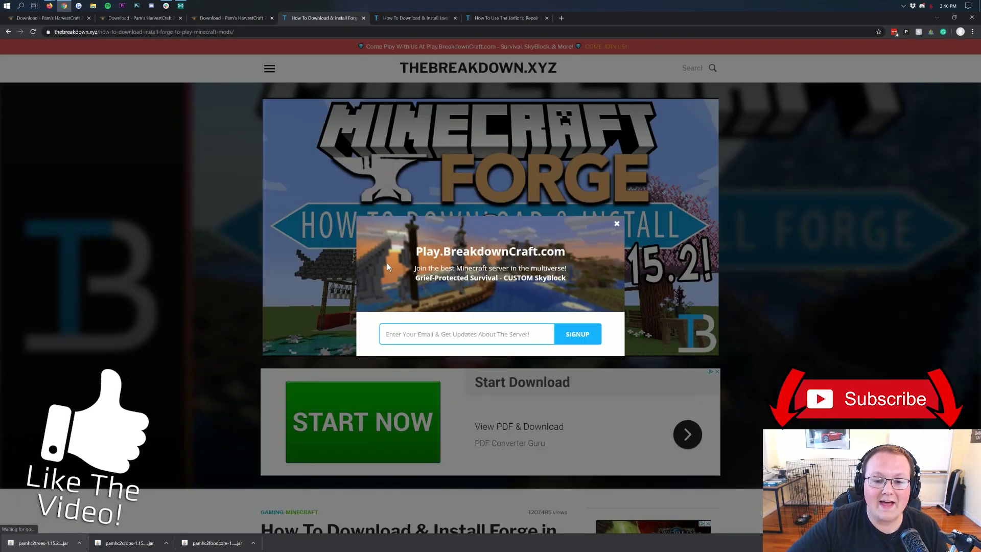
pyautogui.click(616, 223)
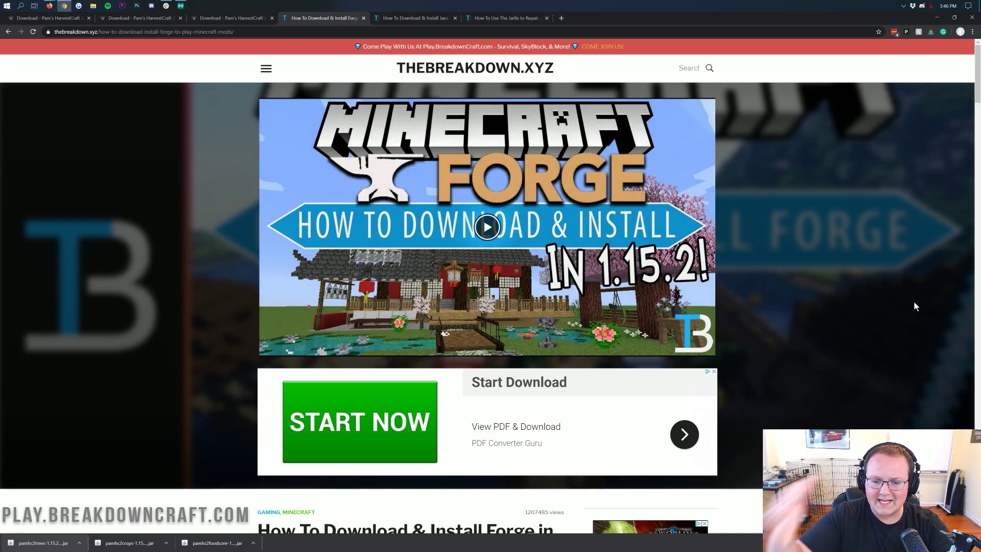
# - Look through the Forge installation guide and follow its Download Forge link to the Forge files page
pyautogui.scroll(-10, 815, 287)
pyautogui.scroll(-20, 812, 270)
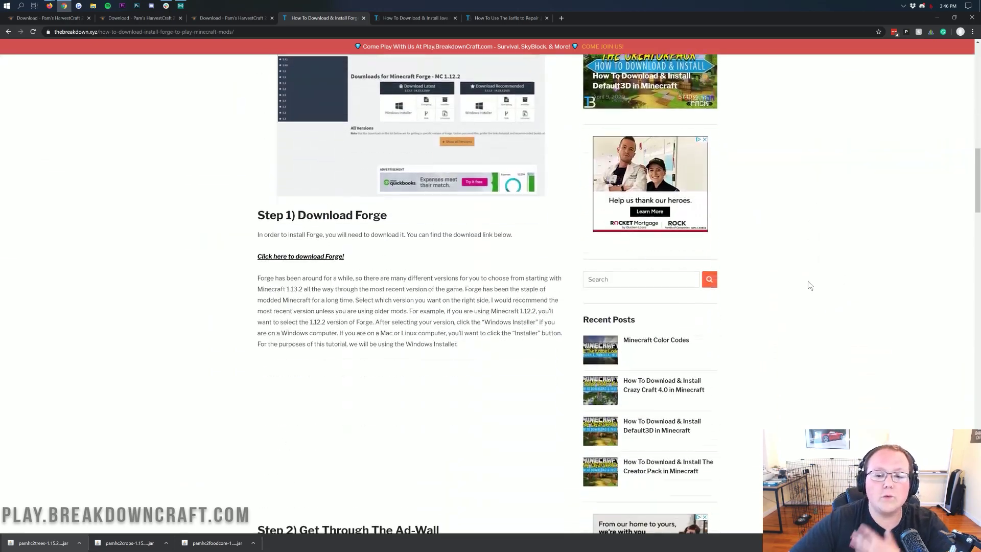
pyautogui.scroll(-10, 808, 281)
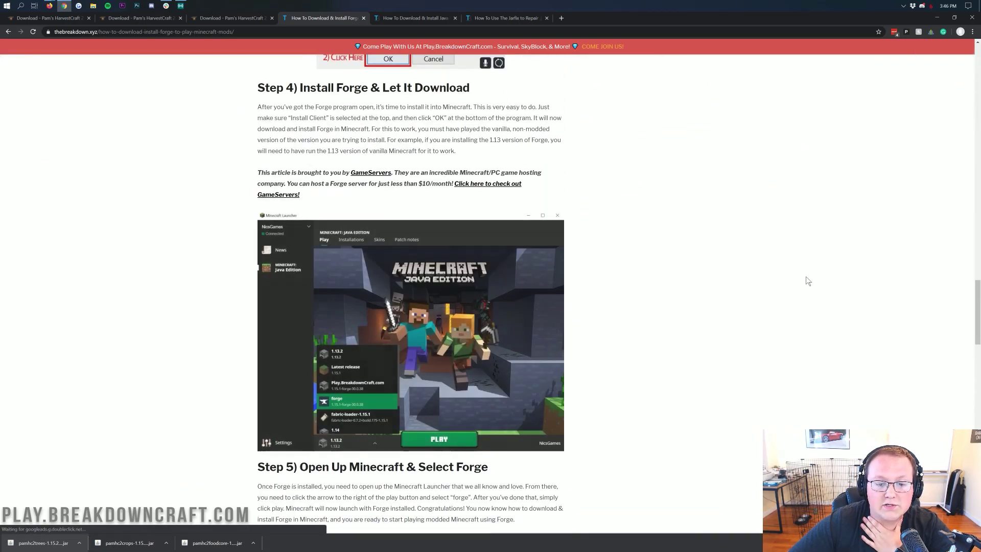
pyautogui.press('Home')
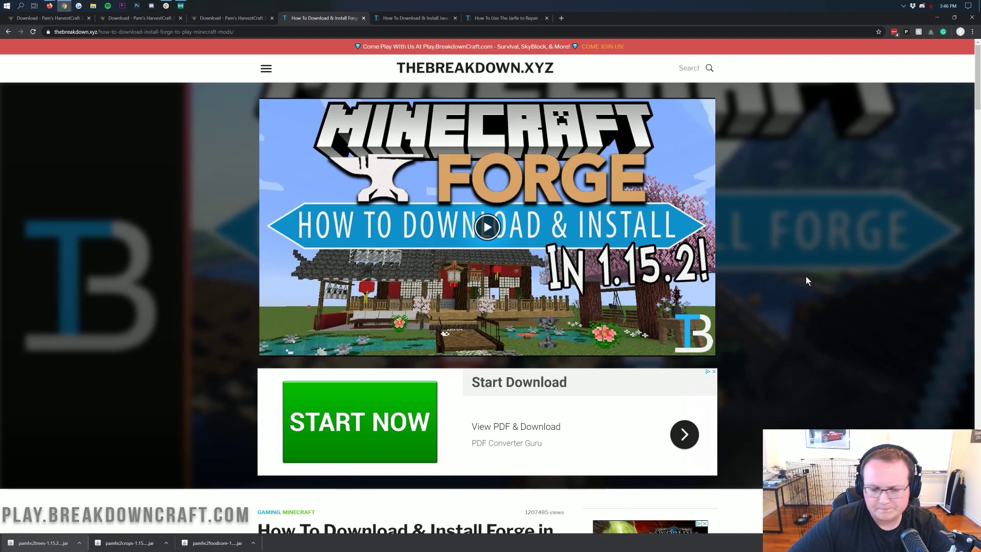
pyautogui.scroll(-5, 807, 281)
pyautogui.scroll(-3, 807, 280)
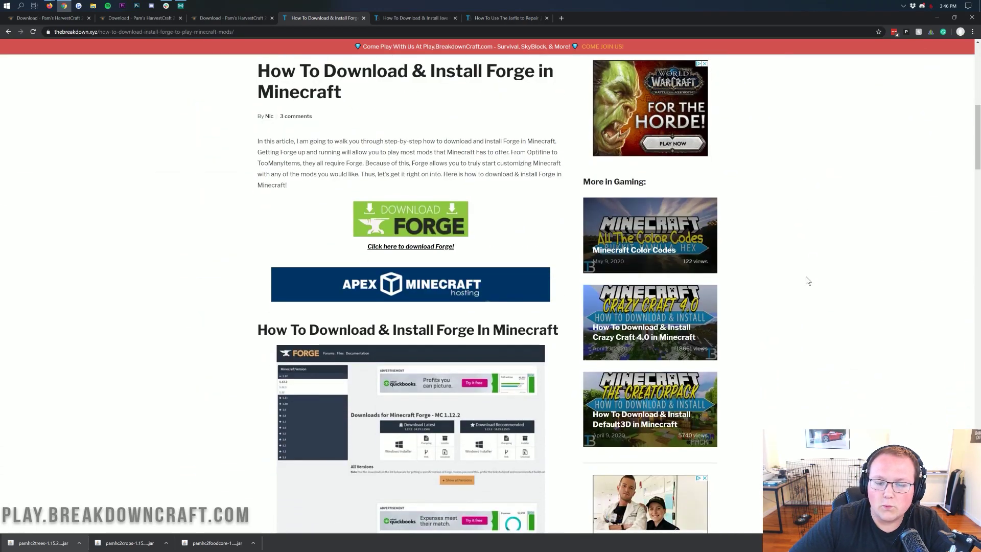
pyautogui.click(400, 231)
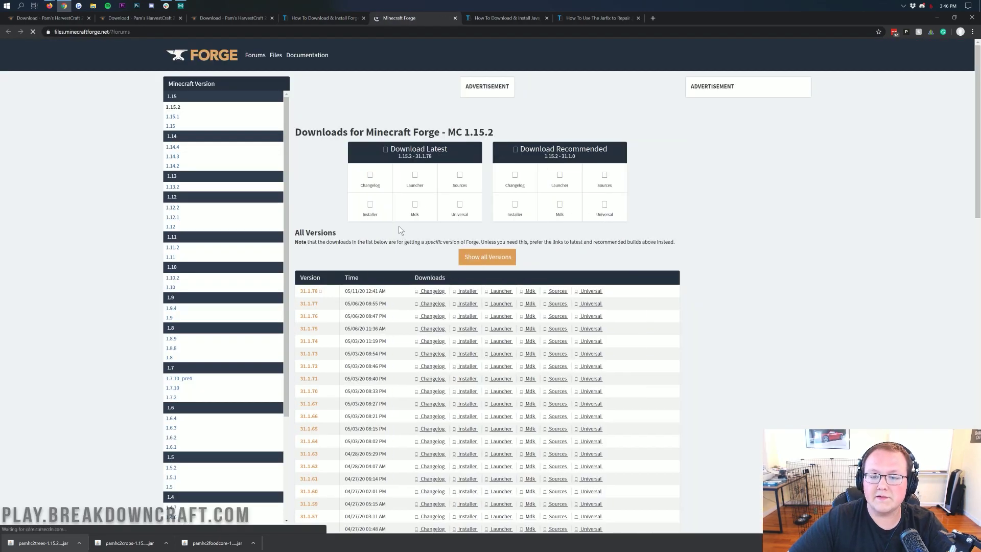
# - Request the installer from the Download Latest section for Minecraft 1.15.2 on the Forge files page
pyautogui.moveTo(453, 172); pyautogui.dragTo(447, 170)
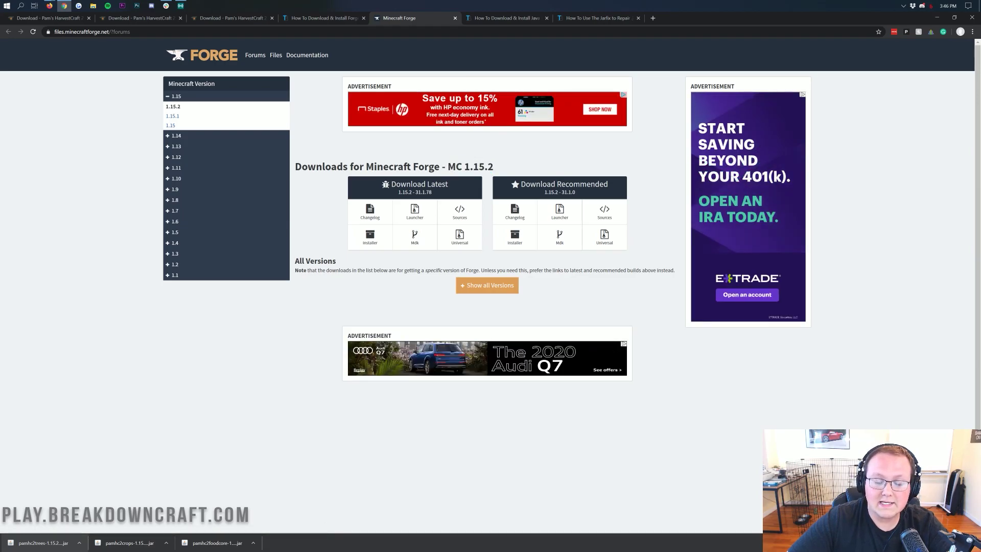
pyautogui.click(176, 96)
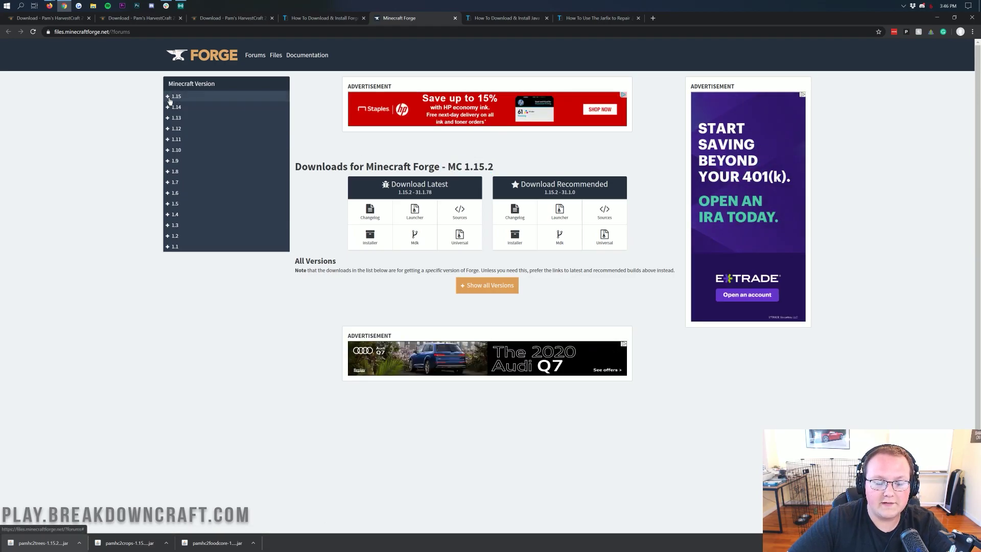
pyautogui.click(170, 97)
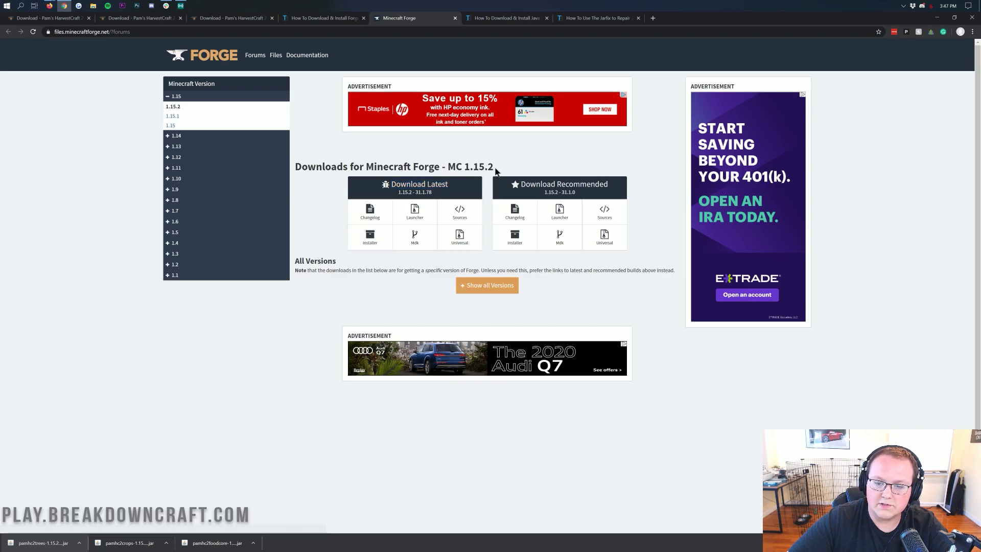
pyautogui.click(374, 194)
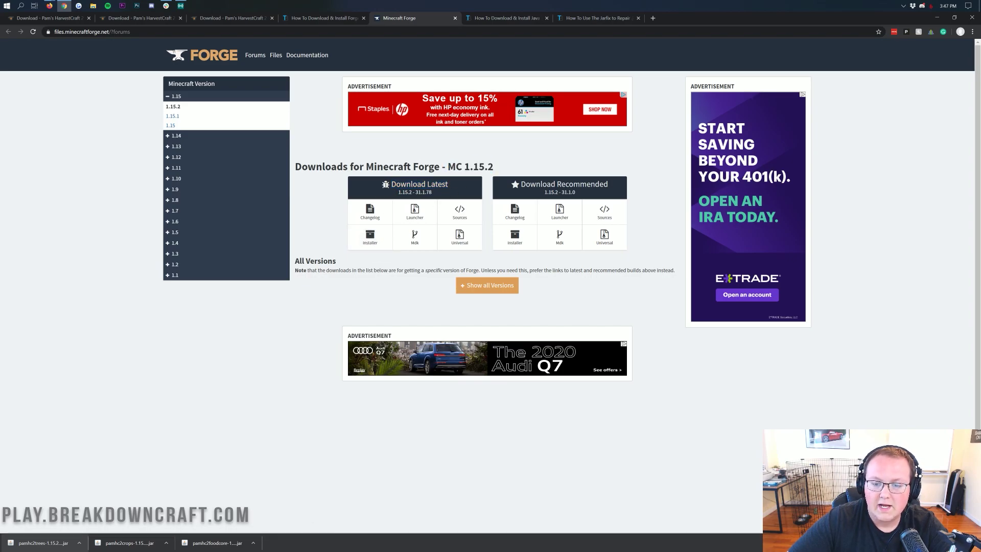
pyautogui.click(369, 240)
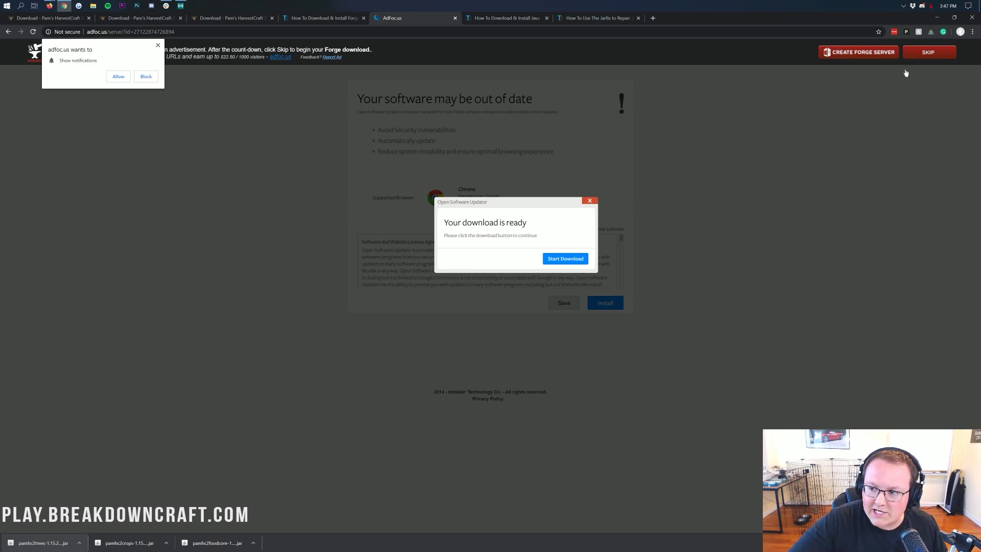
# - Skip the advertisement, keep the Forge 1.15.2 jar download, and close the ad page
pyautogui.click(935, 58)
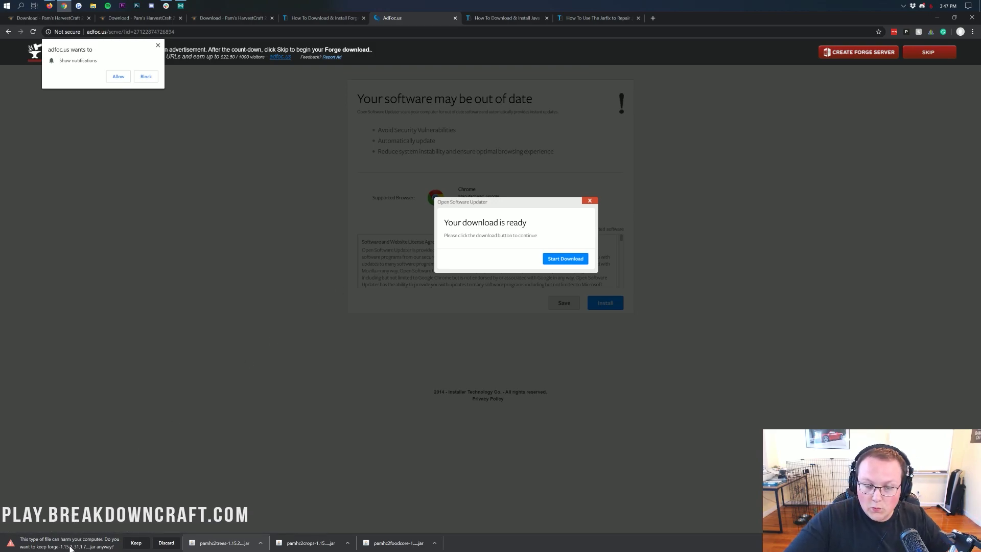
pyautogui.click(136, 543)
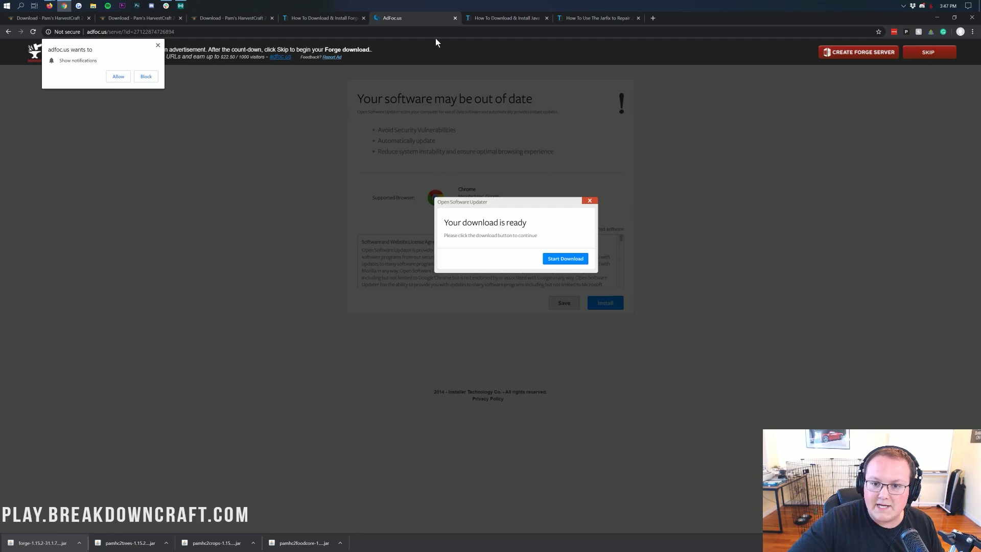
pyautogui.click(455, 18)
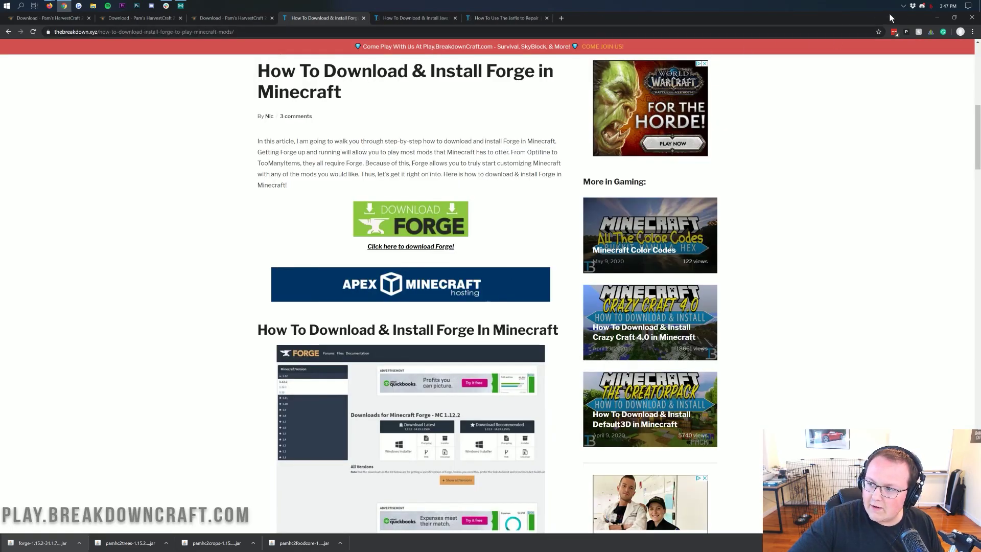
# - Minimize the browser and arrange the three Pam's HarvestCraft jars and the Forge jar in one row on the desktop
pyautogui.click(936, 18)
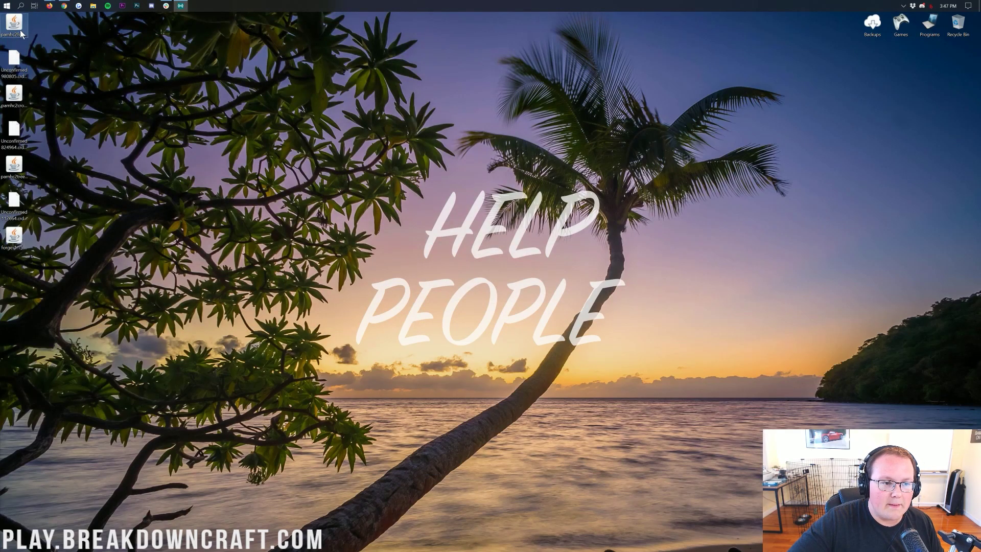
pyautogui.moveTo(155, 41); pyautogui.dragTo(158, 37)
pyautogui.moveTo(14, 95); pyautogui.dragTo(186, 37)
pyautogui.moveTo(15, 165); pyautogui.dragTo(215, 23)
pyautogui.moveTo(15, 236); pyautogui.dragTo(243, 26)
pyautogui.moveTo(106, 305); pyautogui.dragTo(895, 459)
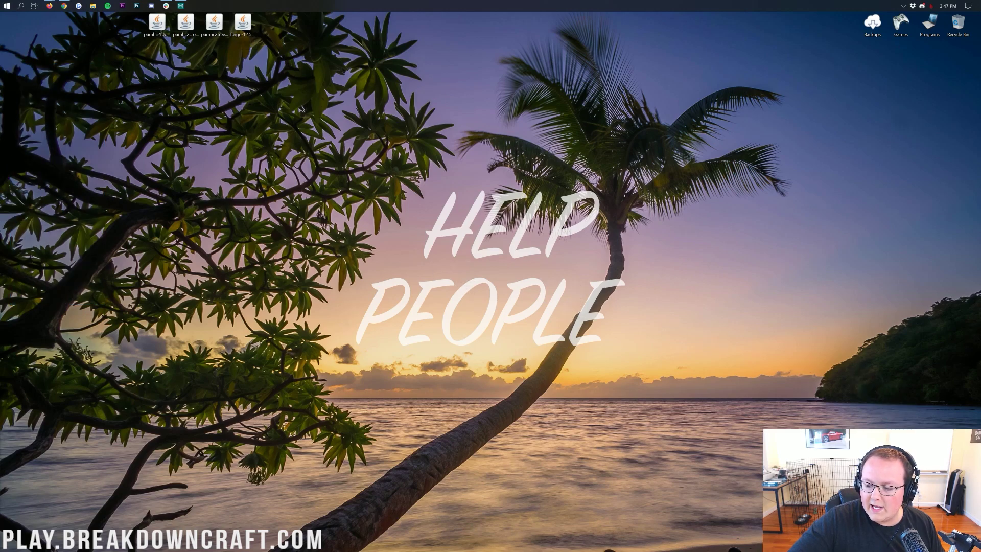
pyautogui.moveTo(256, 102); pyautogui.dragTo(187, 128)
pyautogui.click(309, 265)
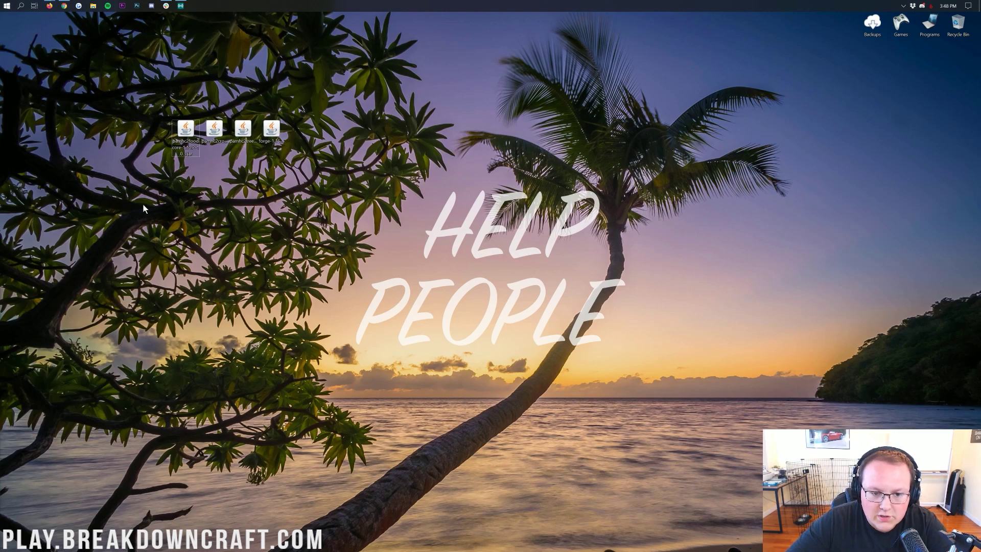
# - Search Windows for the Downloads folder and open it
pyautogui.click(3, 5)
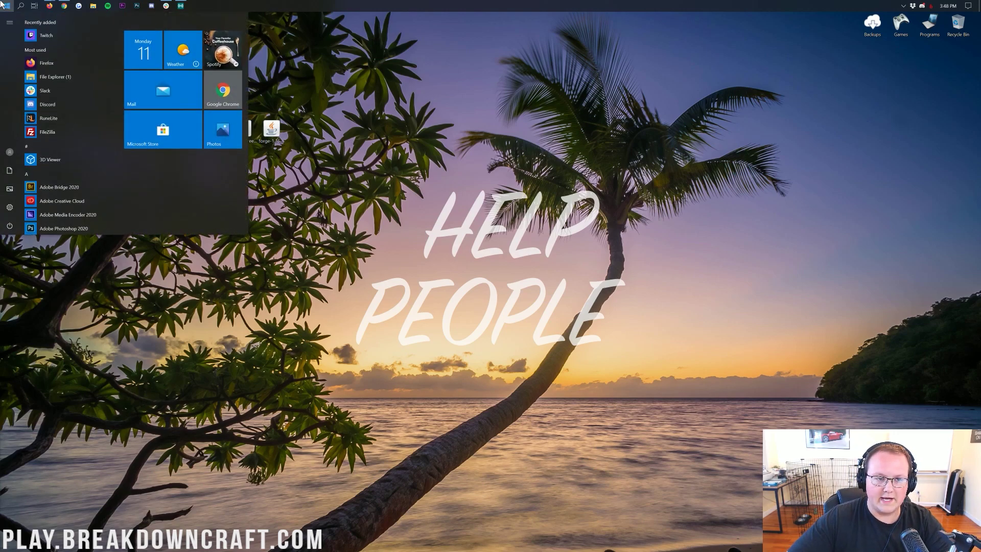
pyautogui.write('downloads')
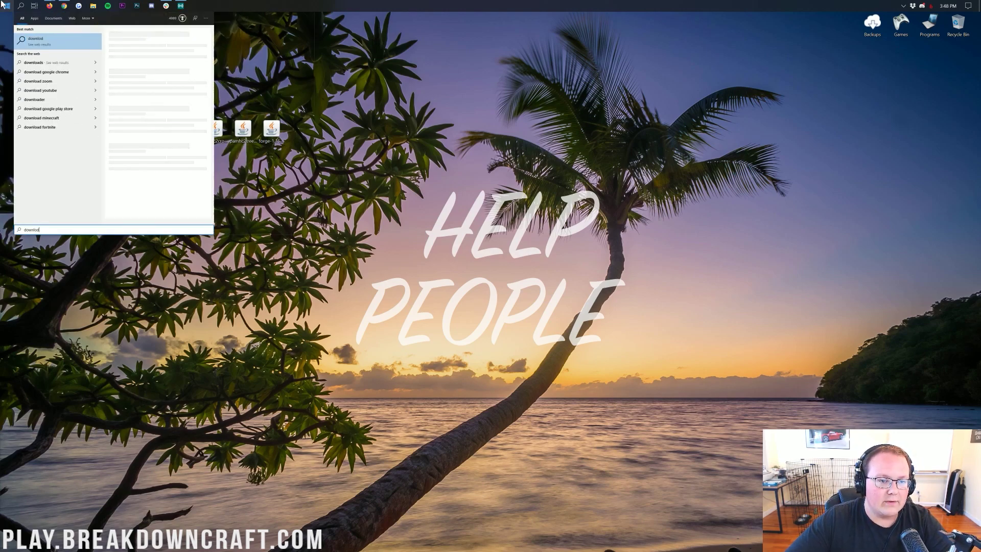
pyautogui.click(3, 4)
pyautogui.click(5, 6)
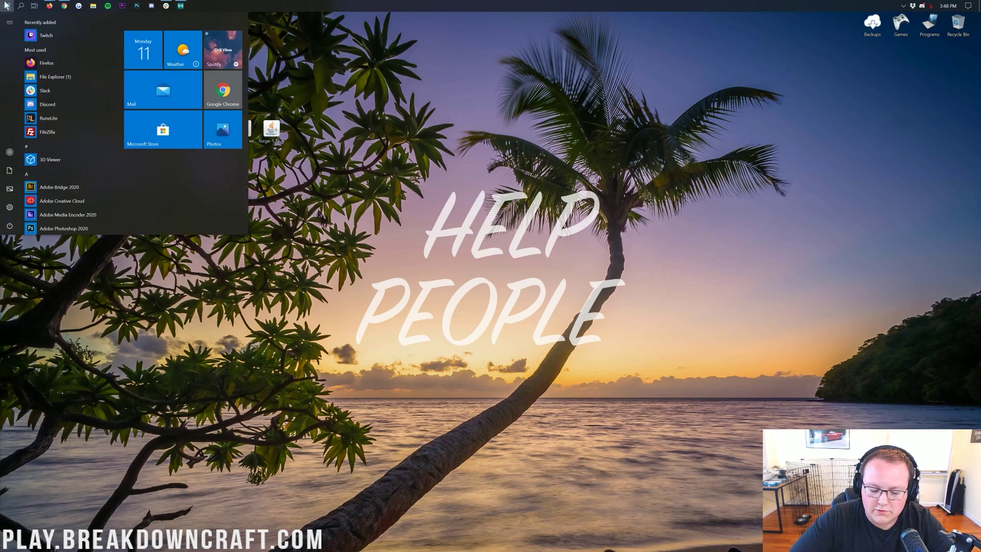
pyautogui.write('down')
pyautogui.click(40, 41)
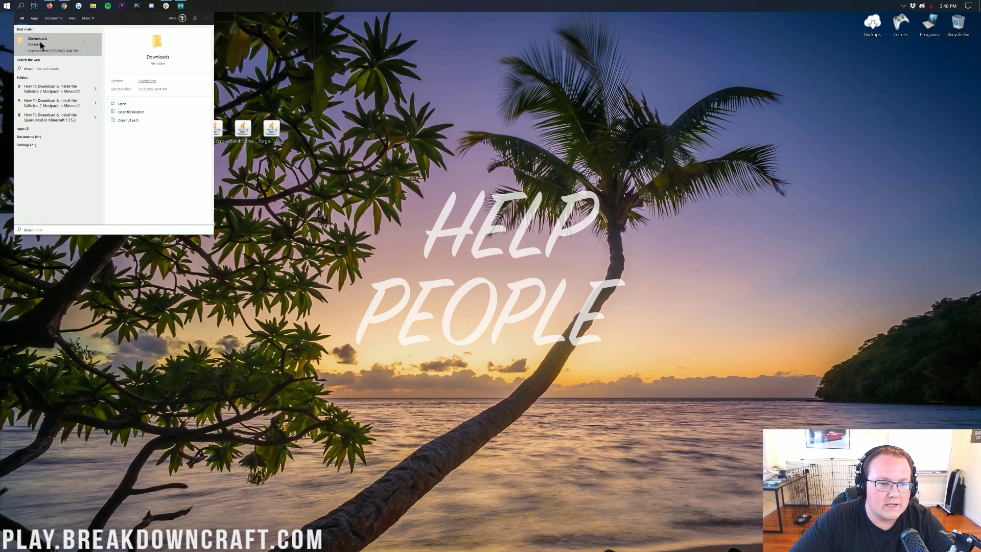
# - Reposition the row of four jar files on the desktop and close the Downloads folder window
pyautogui.moveTo(119, 118); pyautogui.dragTo(238, 119)
pyautogui.moveTo(240, 152); pyautogui.dragTo(240, 117)
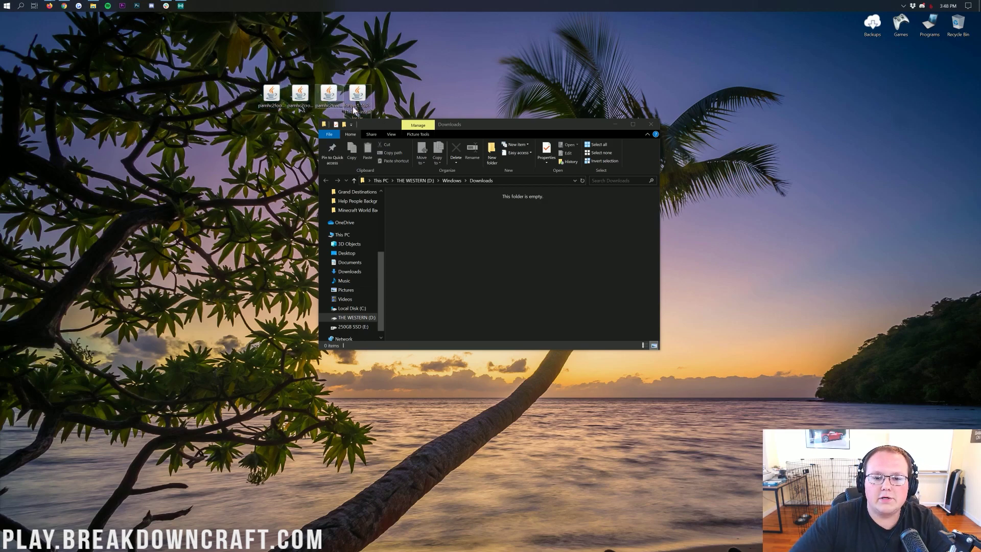
pyautogui.click(654, 127)
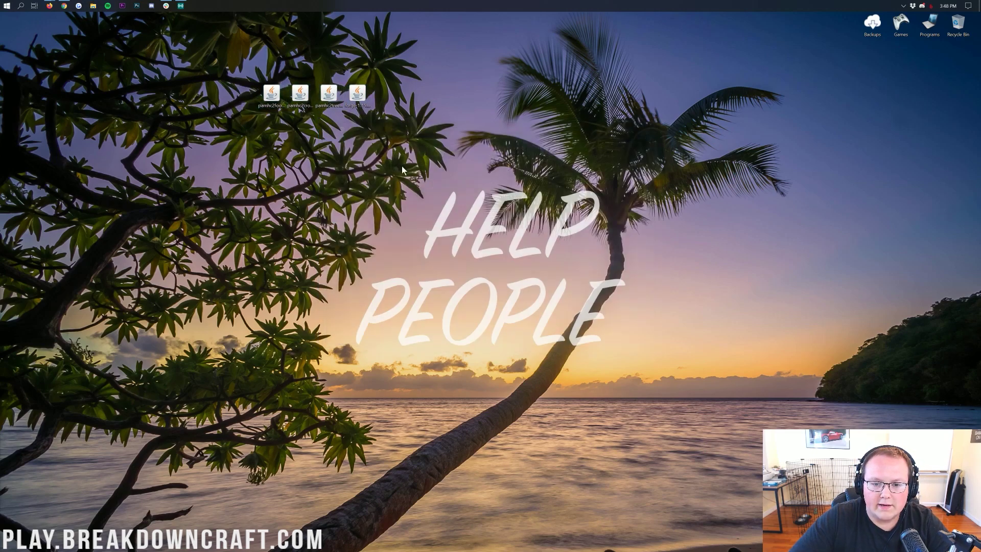
# - Launch the Forge jar on the desktop by choosing a program to open it with, and close the installer without installing
pyautogui.rightClick(353, 105)
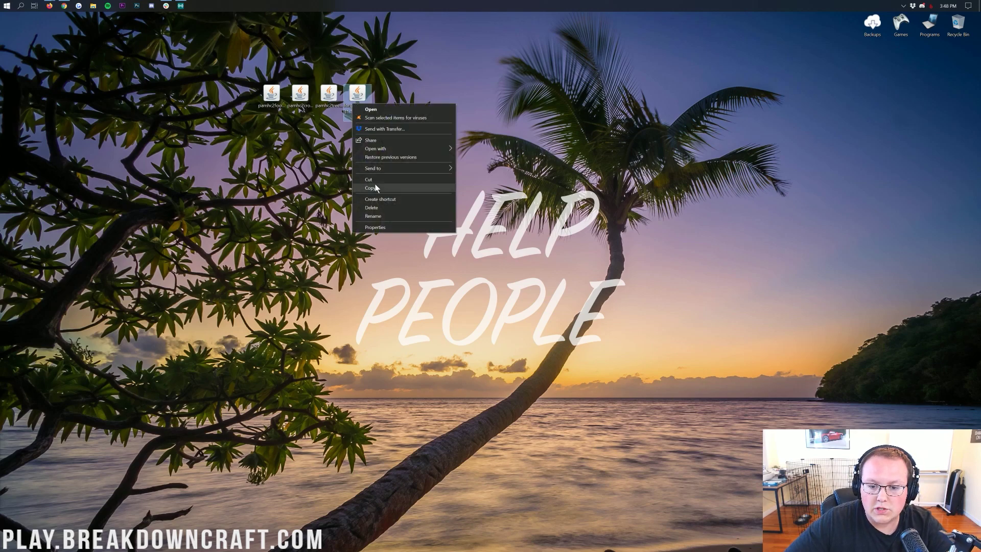
pyautogui.moveTo(424, 149)
pyautogui.click(485, 158)
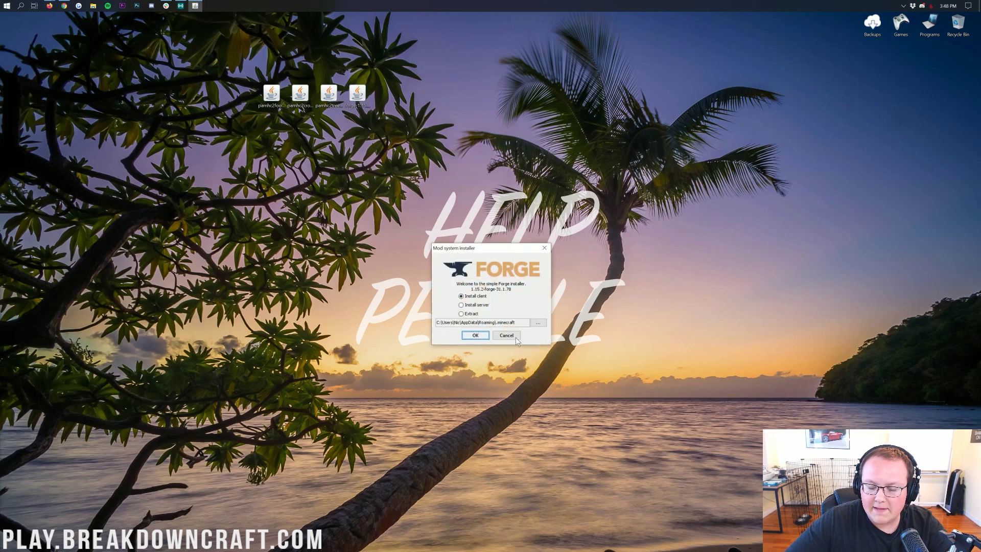
pyautogui.click(544, 249)
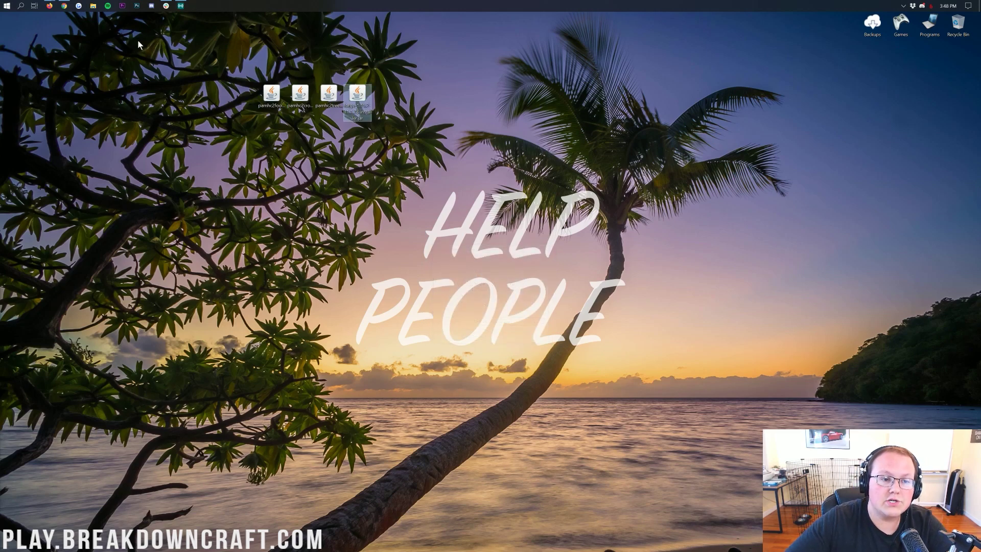
# - Switch back to Chrome, open the Java installation guide, dismiss its pop-up, and review how to download Java for Minecraft mods
pyautogui.click(62, 6)
pyautogui.click(414, 18)
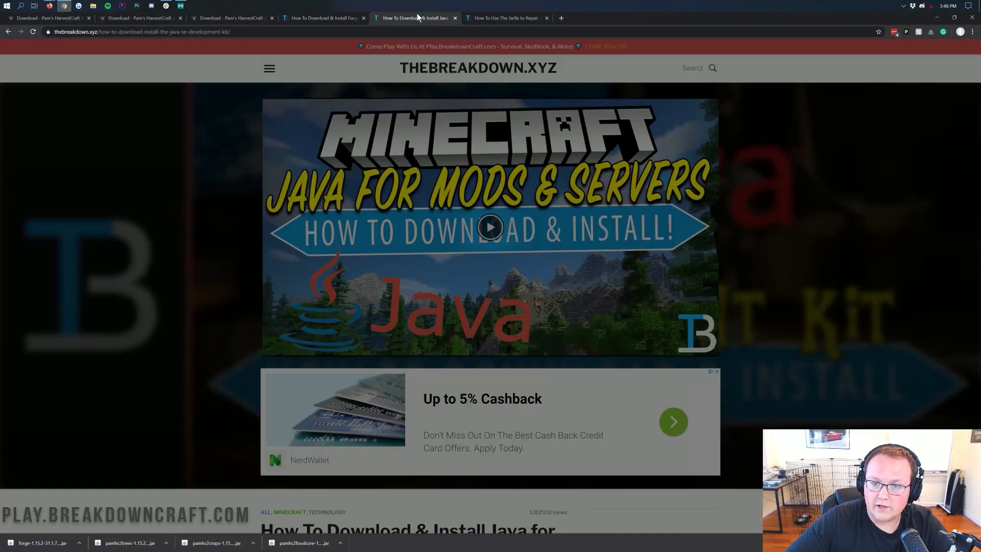
pyautogui.click(617, 223)
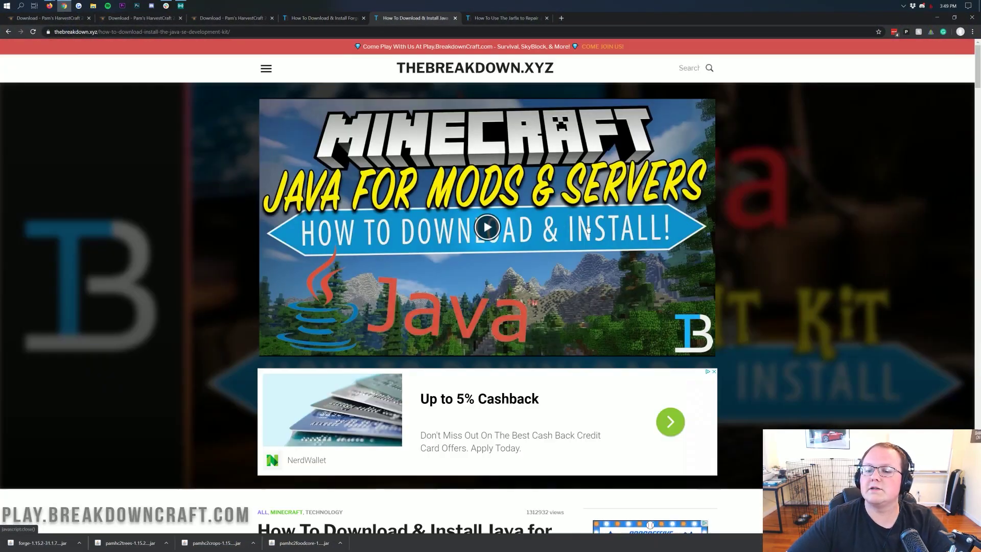
pyautogui.scroll(-7, 561, 224)
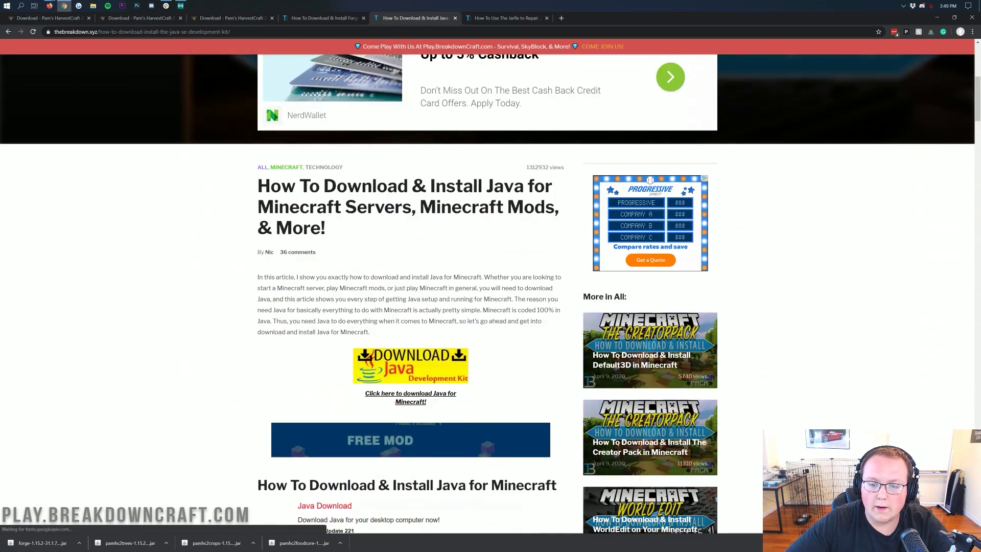
pyautogui.moveTo(420, 207); pyautogui.dragTo(554, 207)
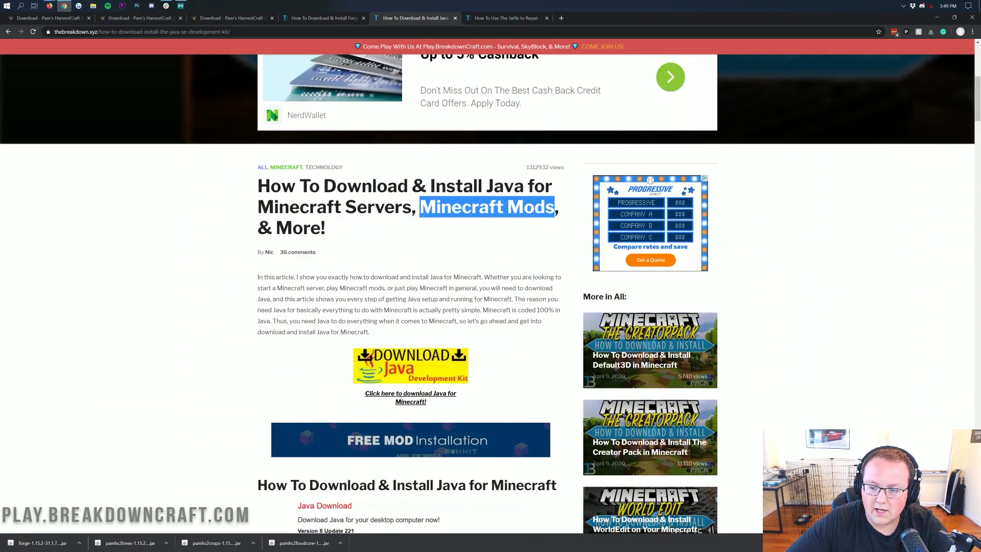
pyautogui.moveTo(535, 167); pyautogui.dragTo(257, 167)
pyautogui.click(491, 195)
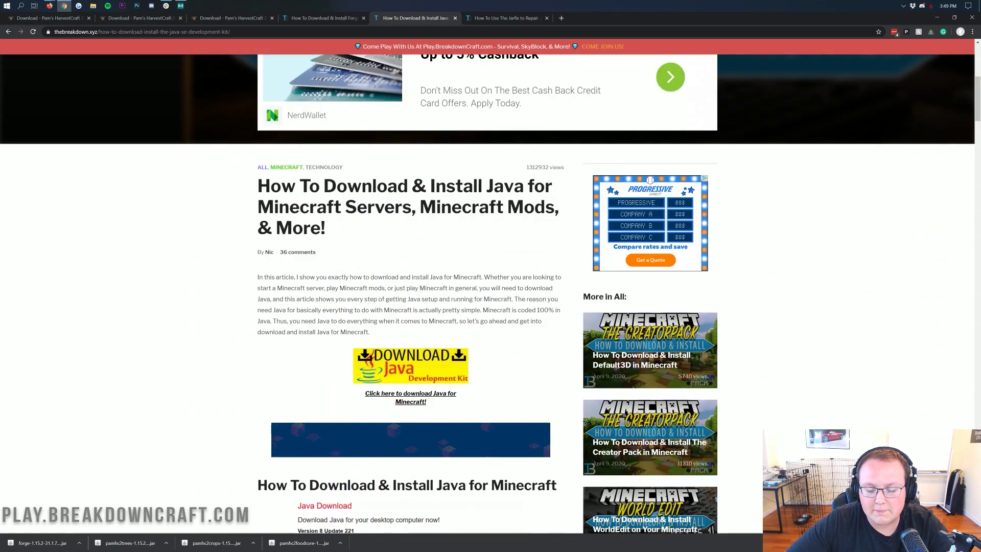
pyautogui.scroll(-5, 492, 195)
pyautogui.scroll(-7, 491, 195)
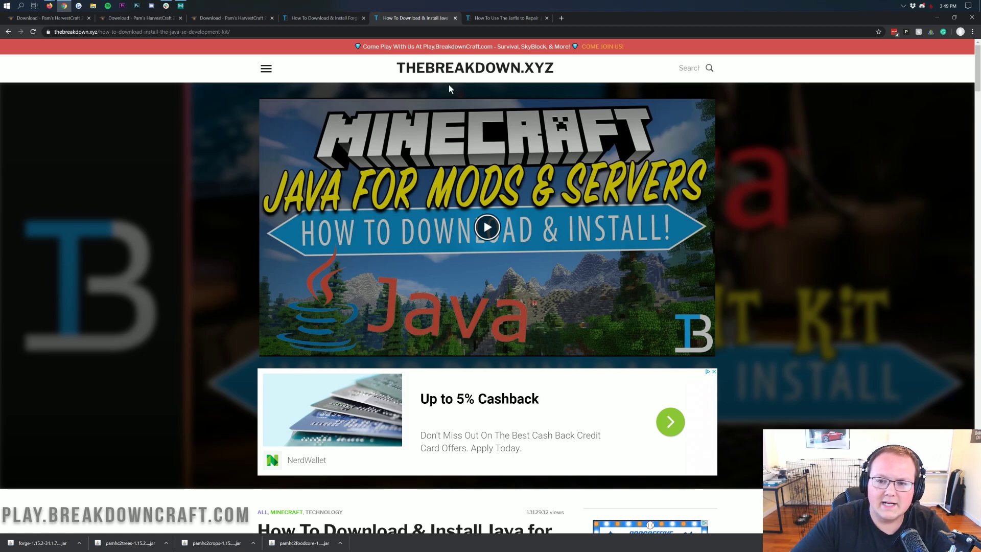
# - Open the Jarfix guide, dismiss its pop-up, and review how to repair .jar files
pyautogui.click(489, 17)
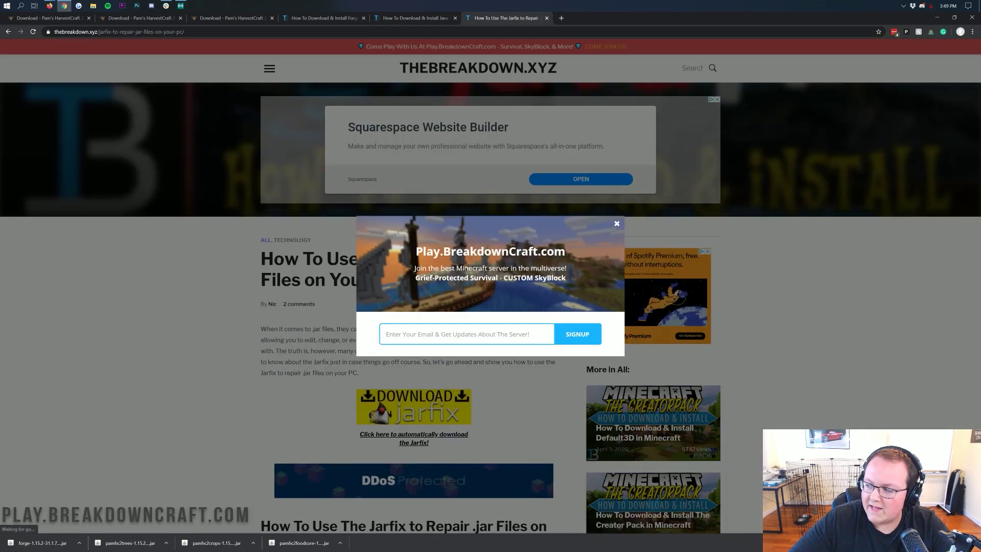
pyautogui.click(587, 193)
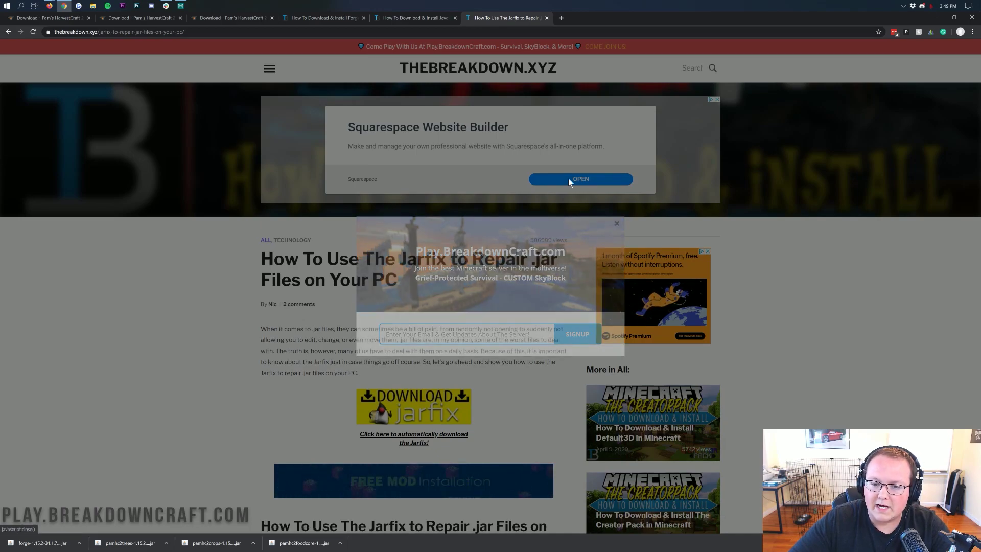
pyautogui.scroll(-4, 436, 271)
pyautogui.scroll(-2, 436, 271)
pyautogui.click(425, 17)
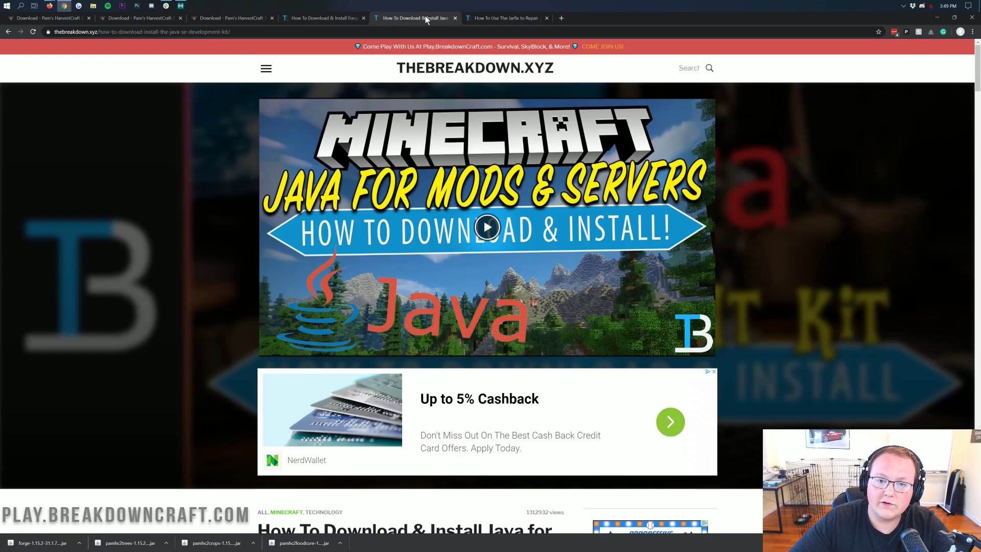
pyautogui.click(494, 20)
pyautogui.scroll(6, 400, 235)
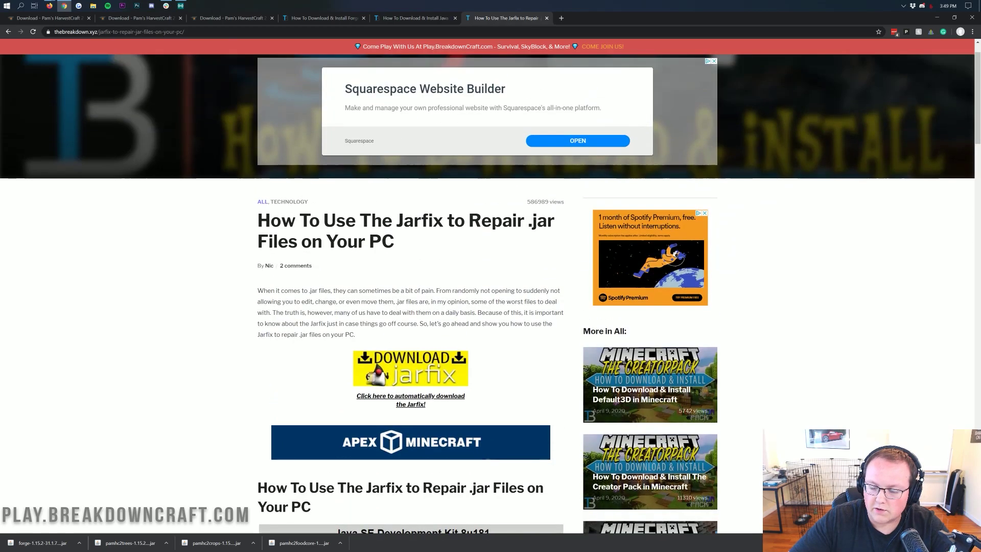
# - Minimize the browser and open the Forge jar on the desktop with Java(TM) Platform SE binary
pyautogui.click(937, 17)
pyautogui.rightClick(357, 95)
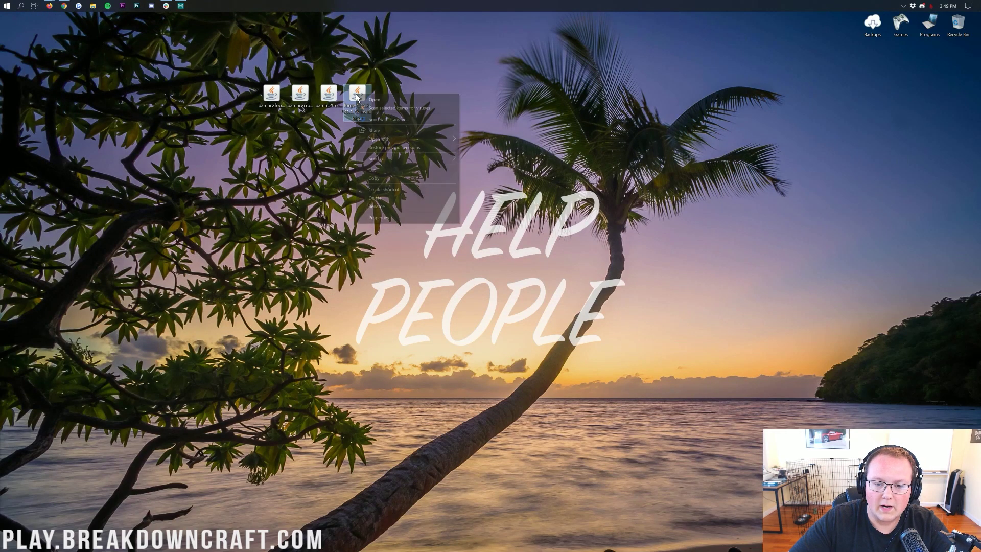
pyautogui.moveTo(400, 138)
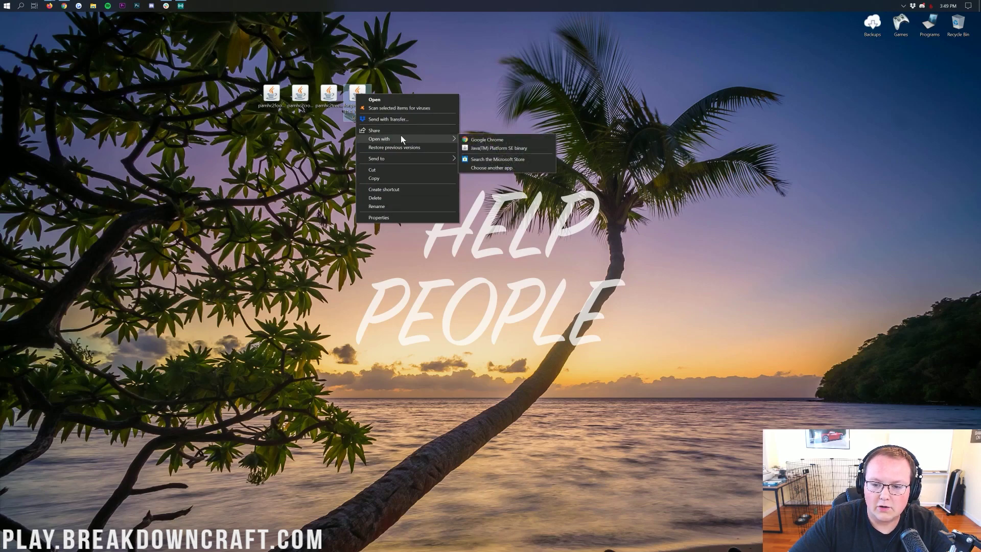
pyautogui.click(494, 149)
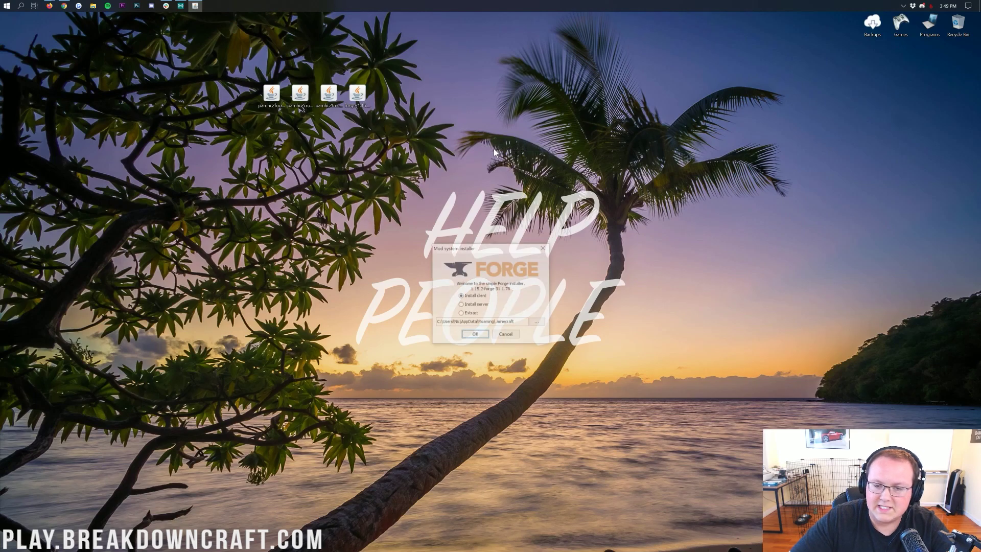
# - Install the Forge client for 1.15.2 into the default Minecraft directory and close the completion message
pyautogui.click(470, 297)
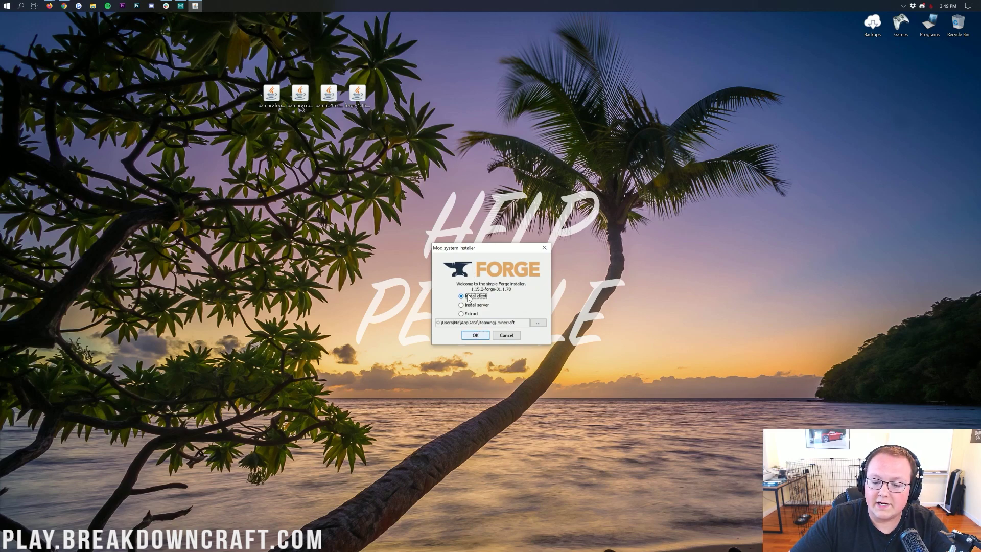
pyautogui.click(475, 336)
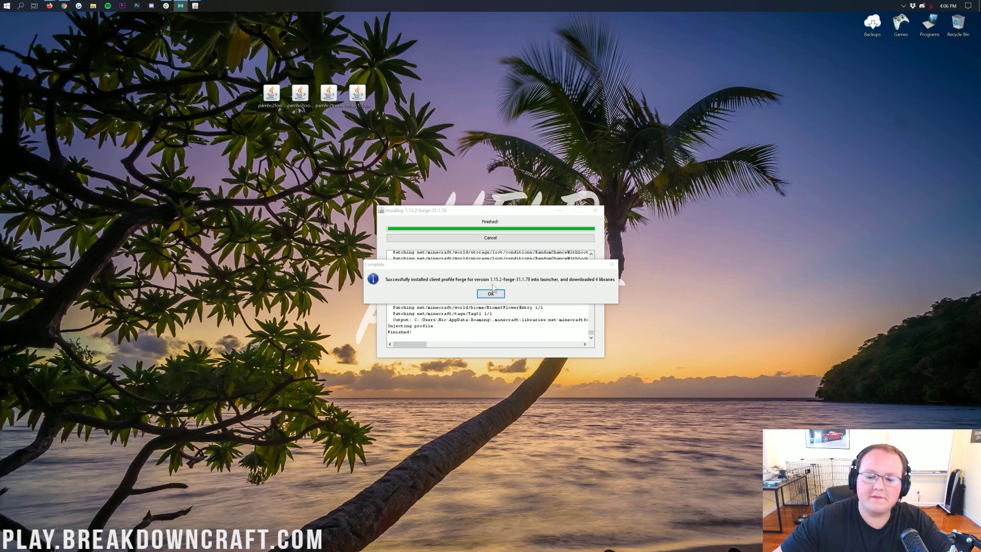
pyautogui.click(494, 293)
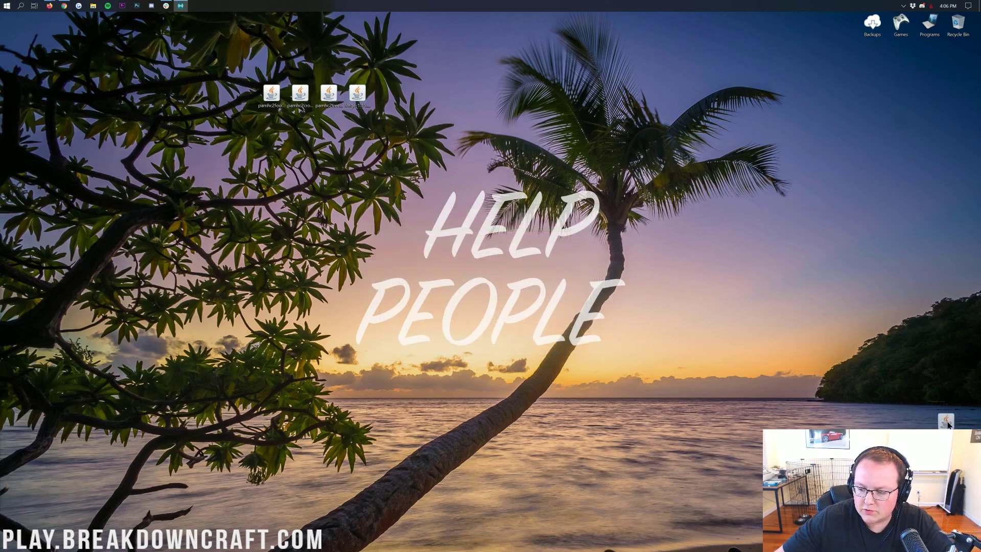
pyautogui.moveTo(353, 115); pyautogui.dragTo(253, 94)
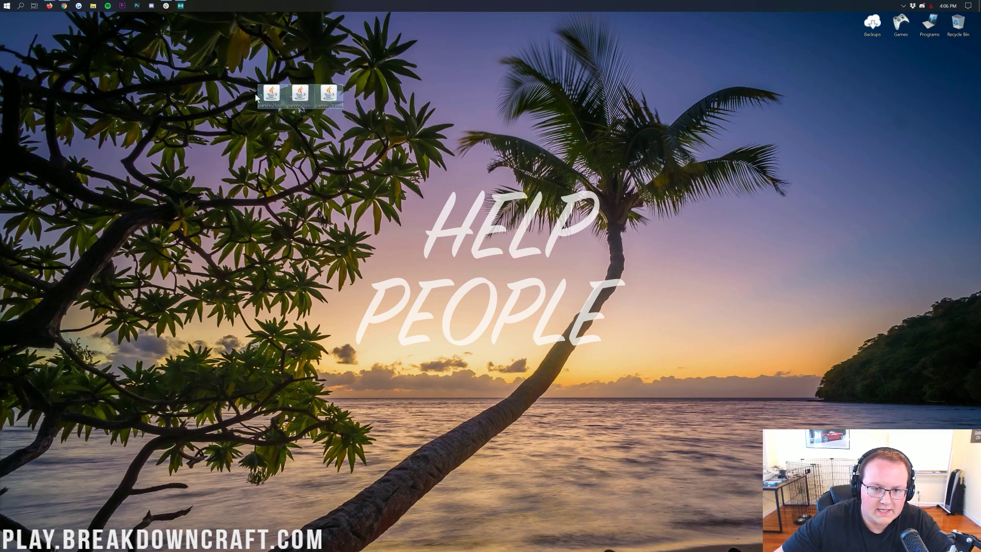
pyautogui.click(306, 100)
pyautogui.click(328, 97)
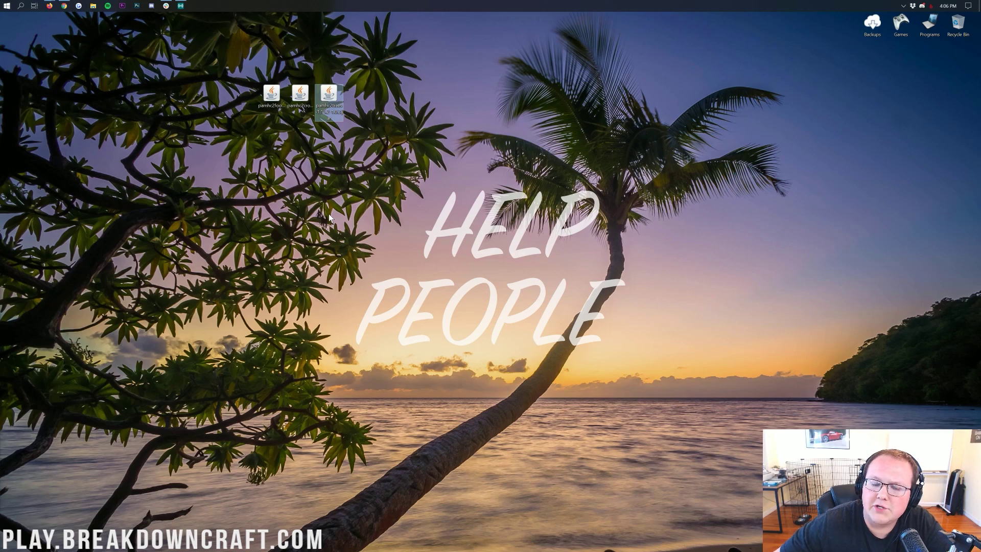
pyautogui.click(275, 96)
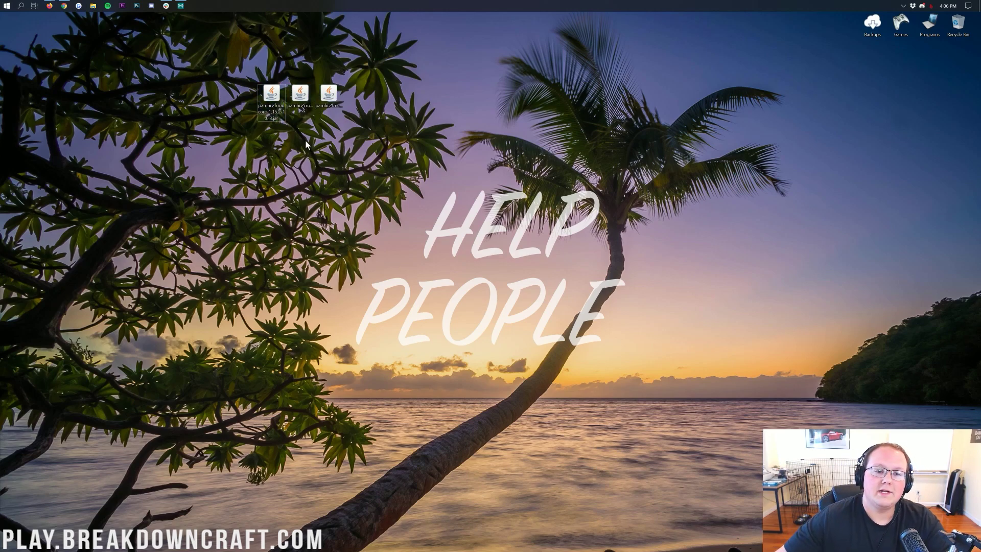
# - Search Windows for Minecraft and open the Minecraft Launcher
pyautogui.click(2, 4)
pyautogui.write('minecraft')
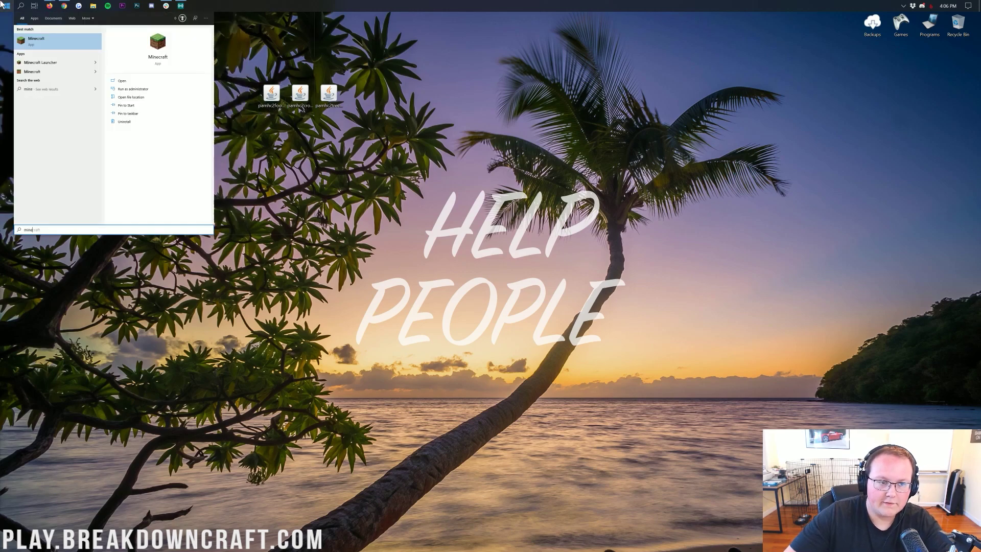
pyautogui.press('Return')
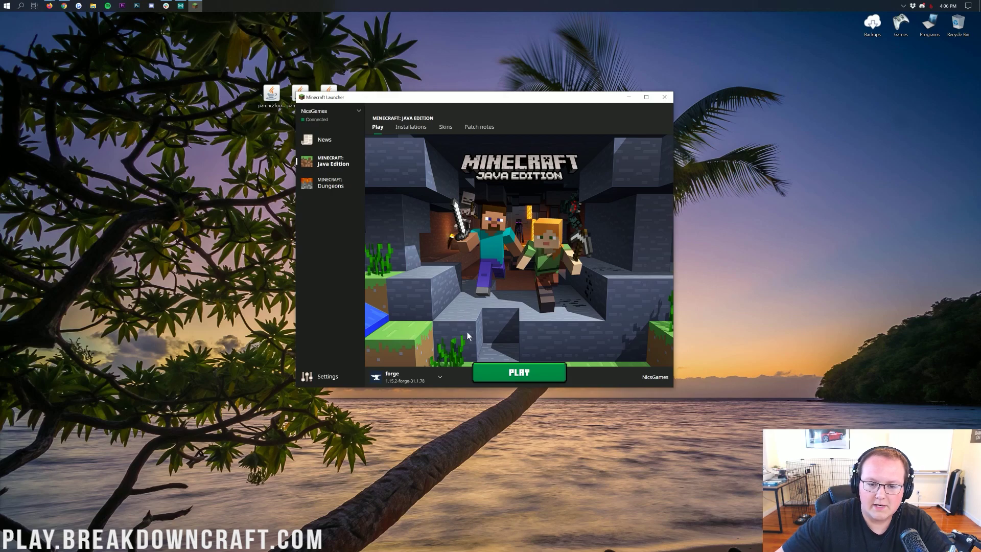
# - Choose the forge installation, version 1.15.2-forge-31.1.78, as the launcher's profile to play
pyautogui.click(439, 378)
pyautogui.click(417, 273)
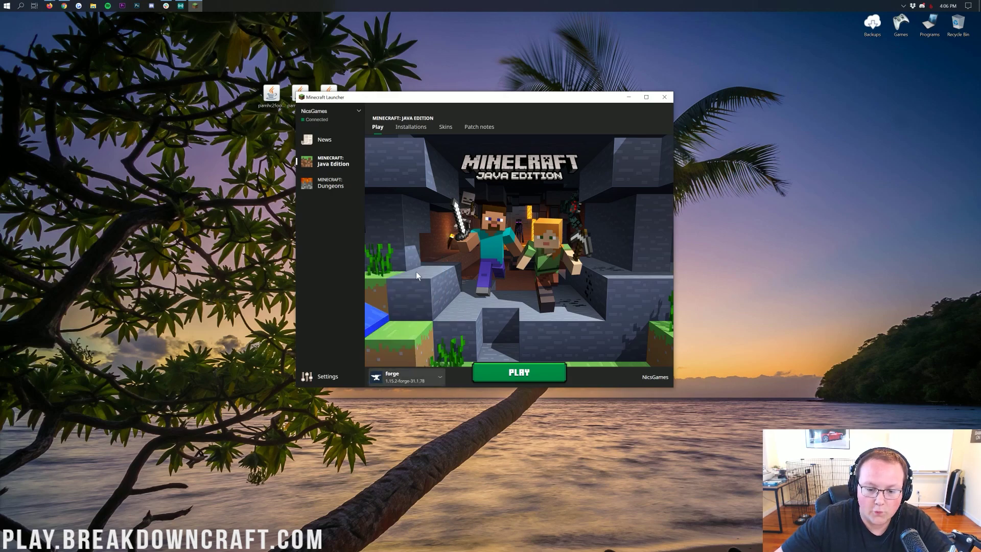
pyautogui.click(401, 376)
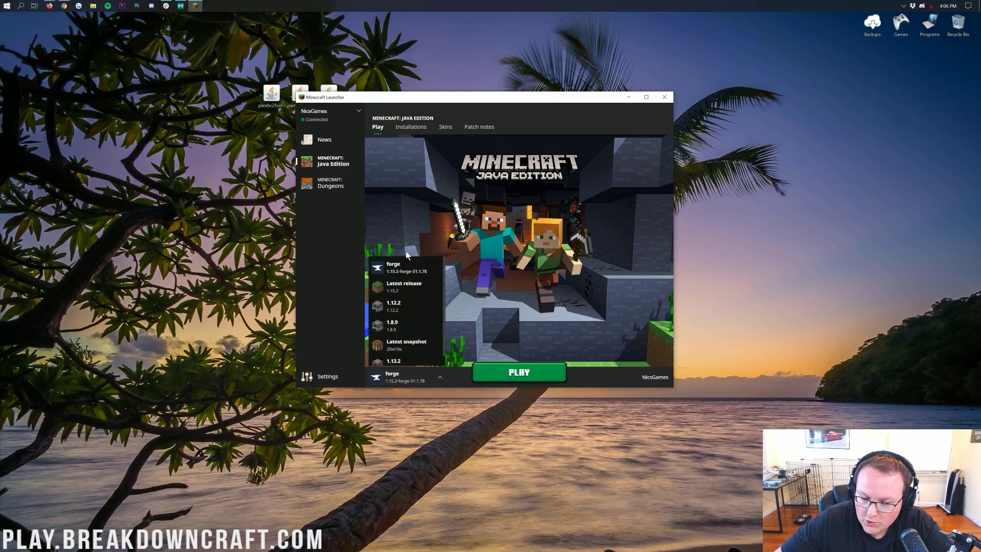
pyautogui.click(406, 266)
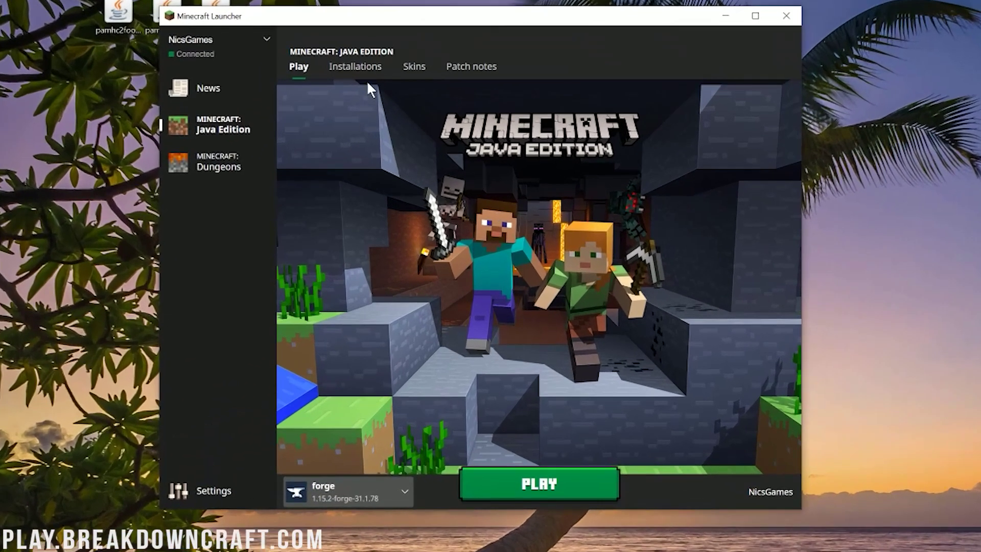
# - Start a new launcher installation and name it Play.BreakdownCraft.com
pyautogui.click(355, 66)
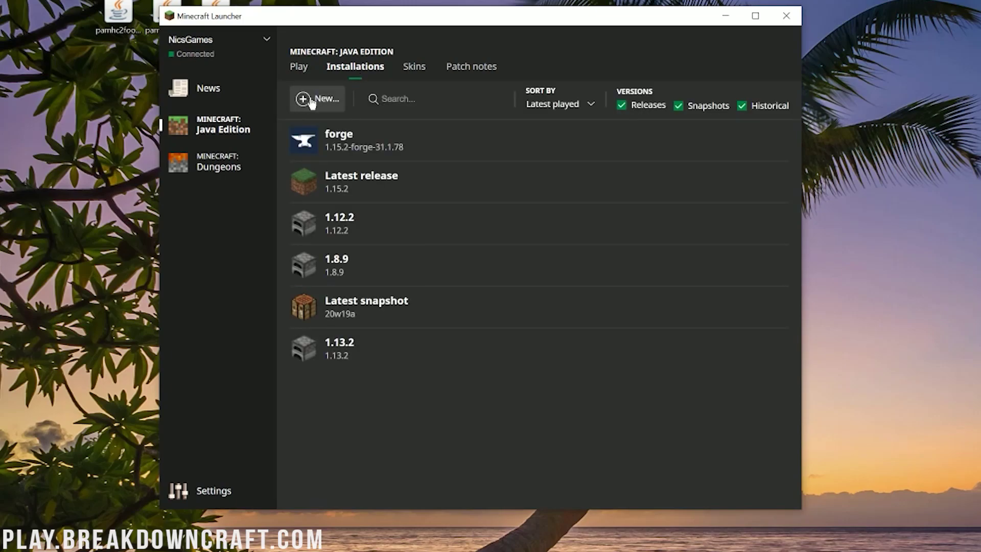
pyautogui.click(319, 102)
pyautogui.write('Play.BreakdownCraft.com')
pyautogui.hotkey('ctrl', 'a')
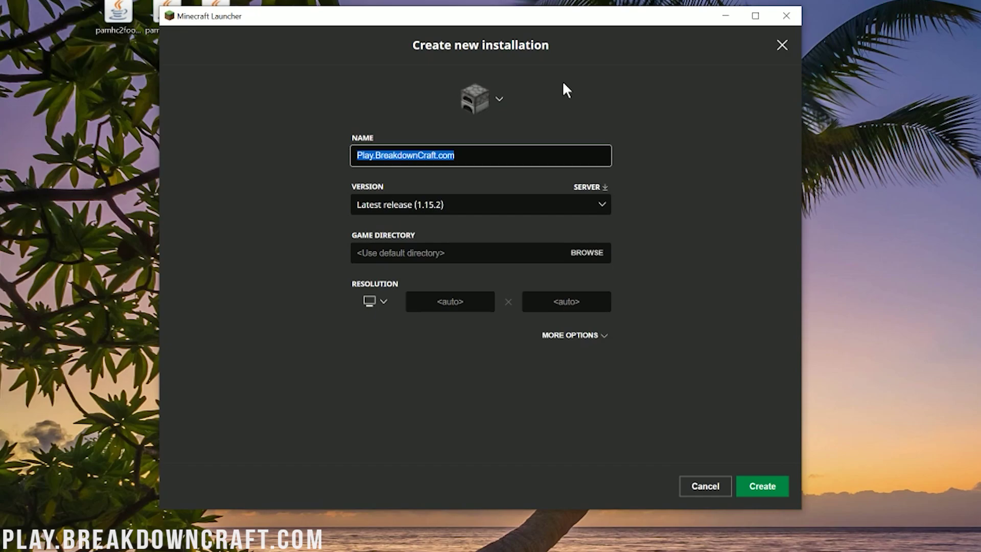
pyautogui.click(470, 163)
pyautogui.hotkey('ctrl', 'a')
pyautogui.click(311, 171)
# - Set the new installation's version to release 1.15.2-forge-31.1.78
pyautogui.click(454, 204)
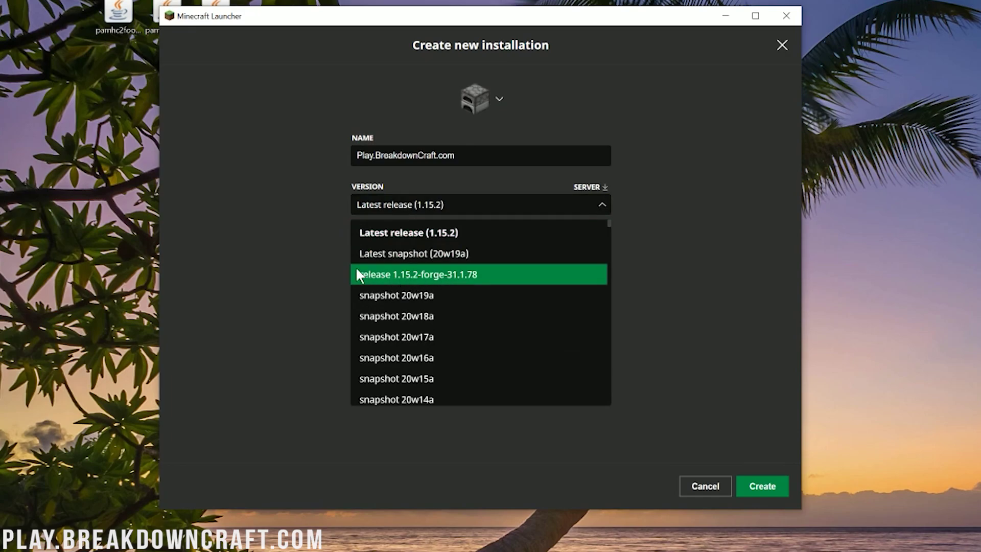
pyautogui.scroll(-8, 475, 271)
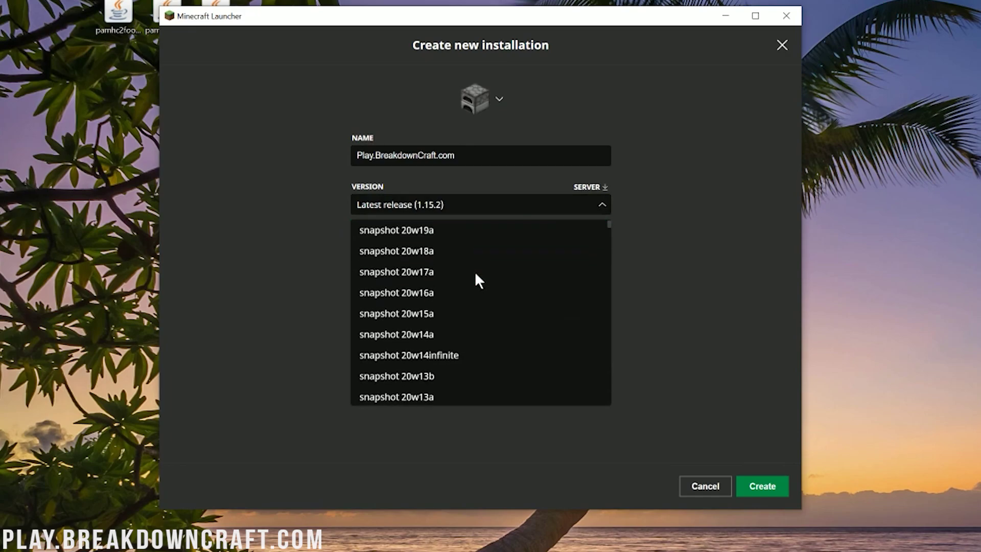
pyautogui.scroll(8, 474, 271)
pyautogui.scroll(3, 474, 269)
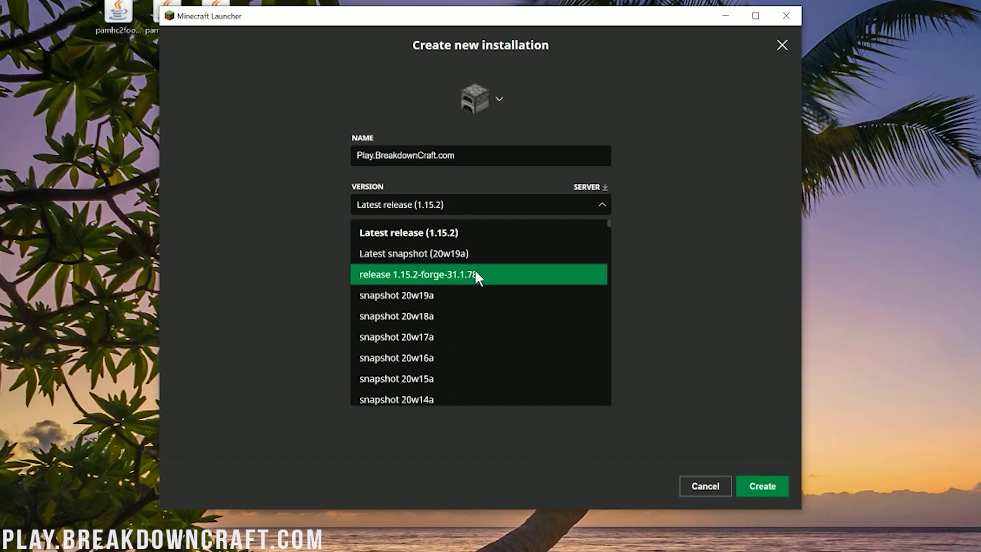
pyautogui.click(440, 276)
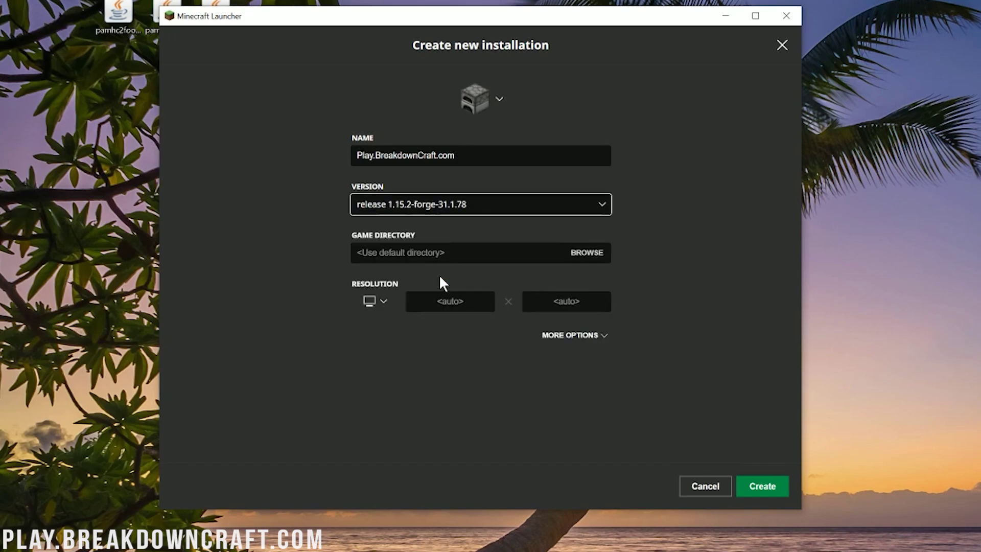
# - Set the installation's resolution to 1920 x 1080 and create it
pyautogui.click(376, 301)
pyautogui.click(380, 253)
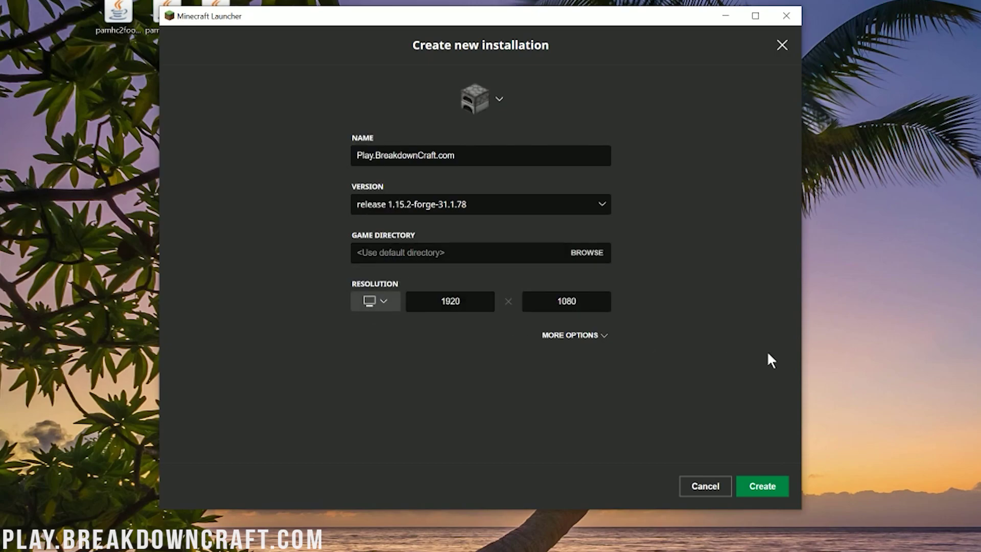
pyautogui.click(762, 483)
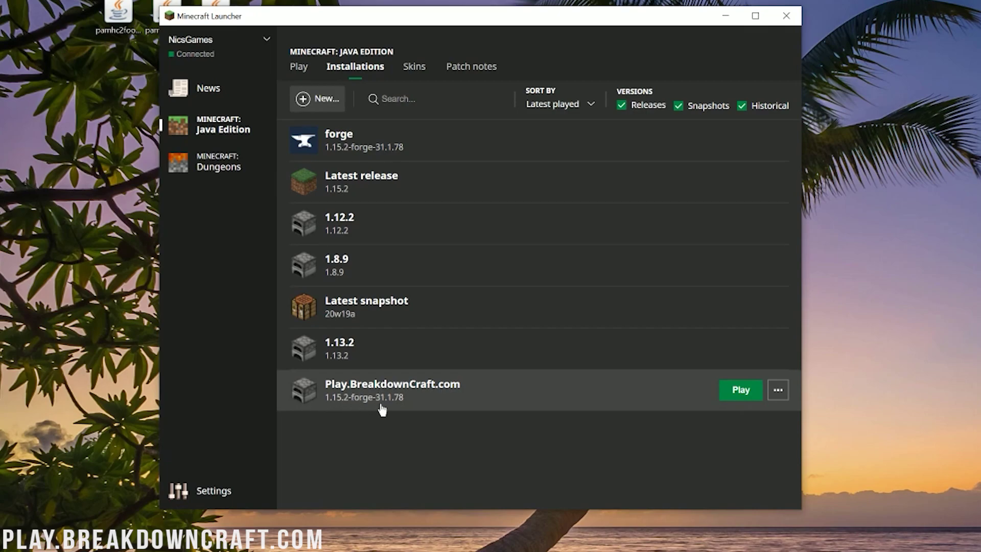
# - Launch Minecraft with the Play.BreakdownCraft.com installation and let it load to the title screen
pyautogui.click(739, 393)
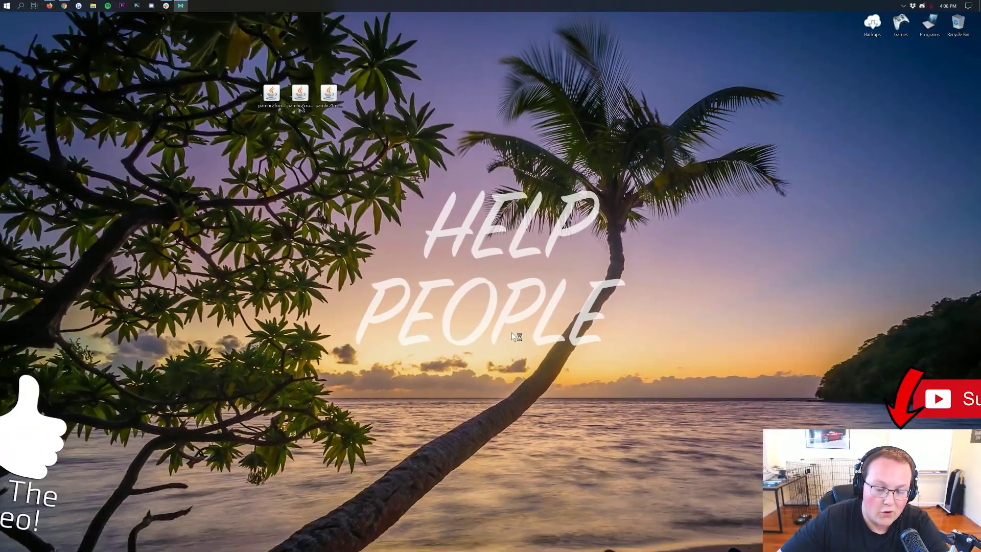
pyautogui.moveTo(350, 79); pyautogui.dragTo(240, 125)
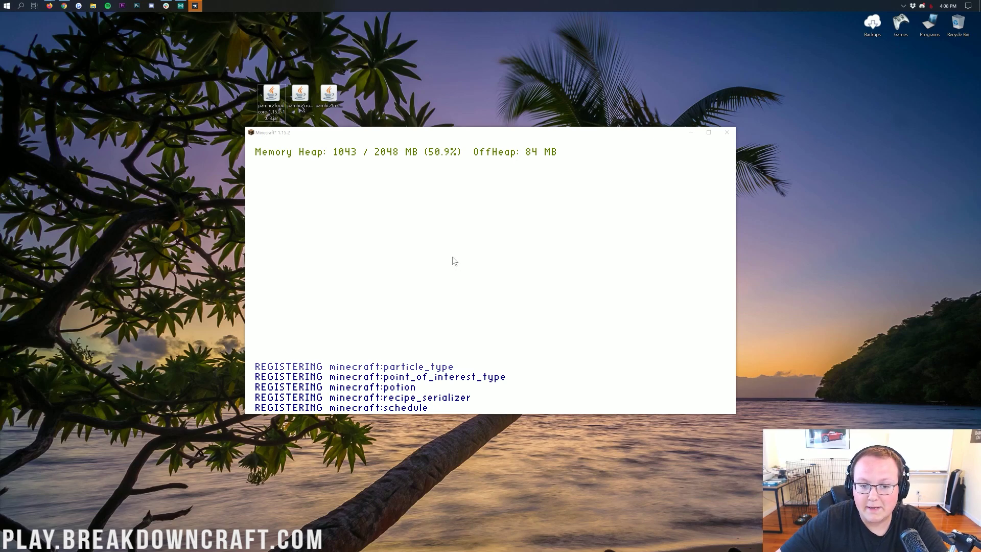
pyautogui.moveTo(351, 47); pyautogui.dragTo(165, 103)
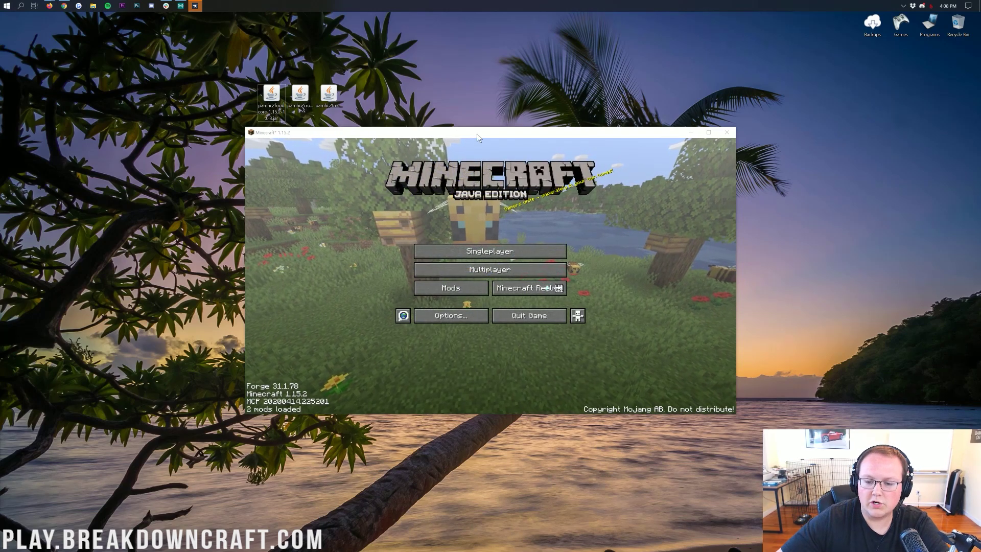
# - Copy the three pamhc2 jar files from the desktop into Minecraft's mods folder and close the folder
pyautogui.click(463, 289)
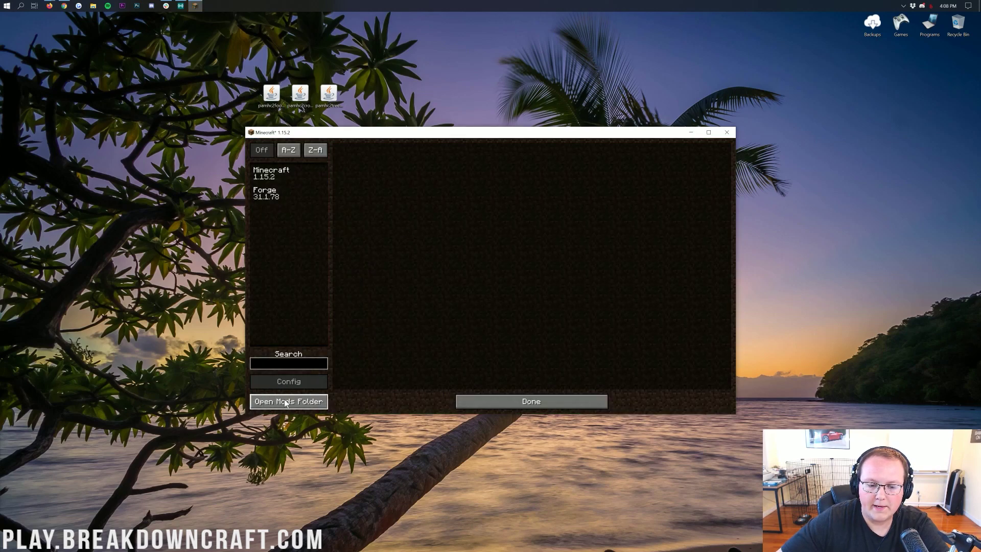
pyautogui.click(311, 404)
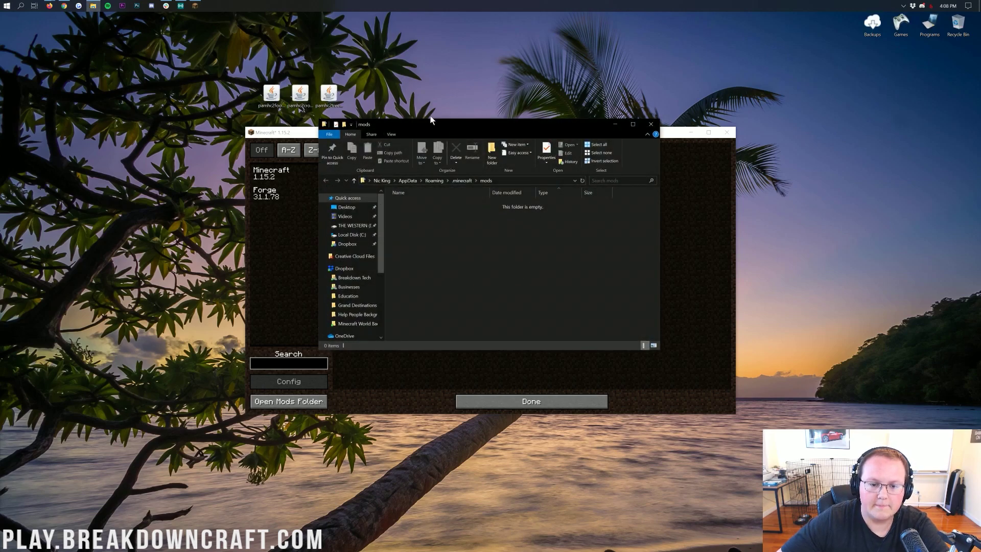
pyautogui.click(279, 107)
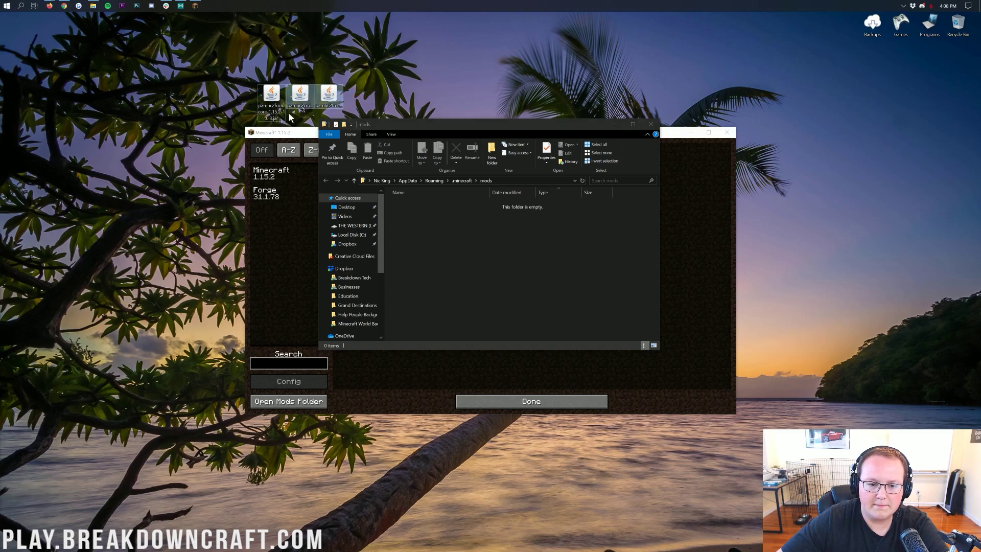
pyautogui.moveTo(370, 51); pyautogui.dragTo(468, 264)
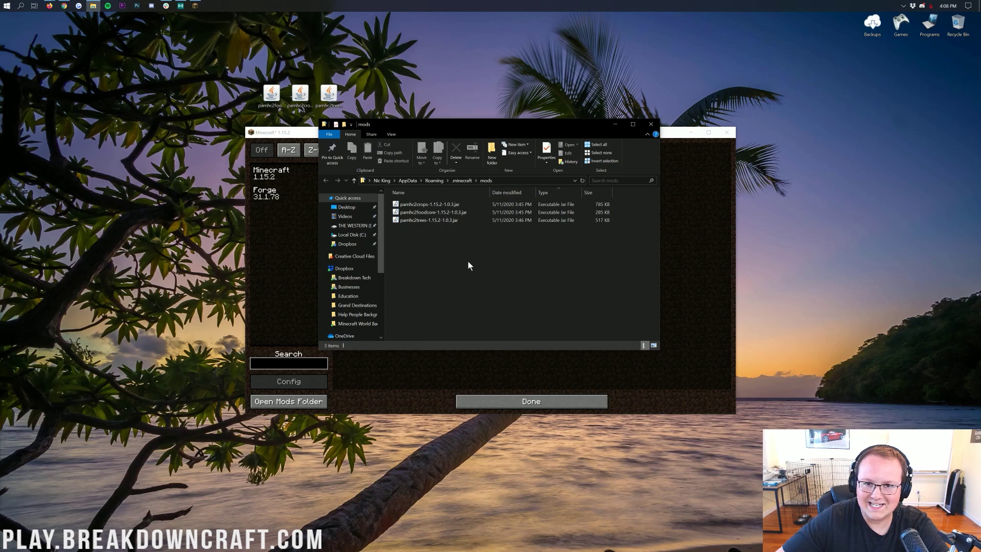
pyautogui.click(309, 116)
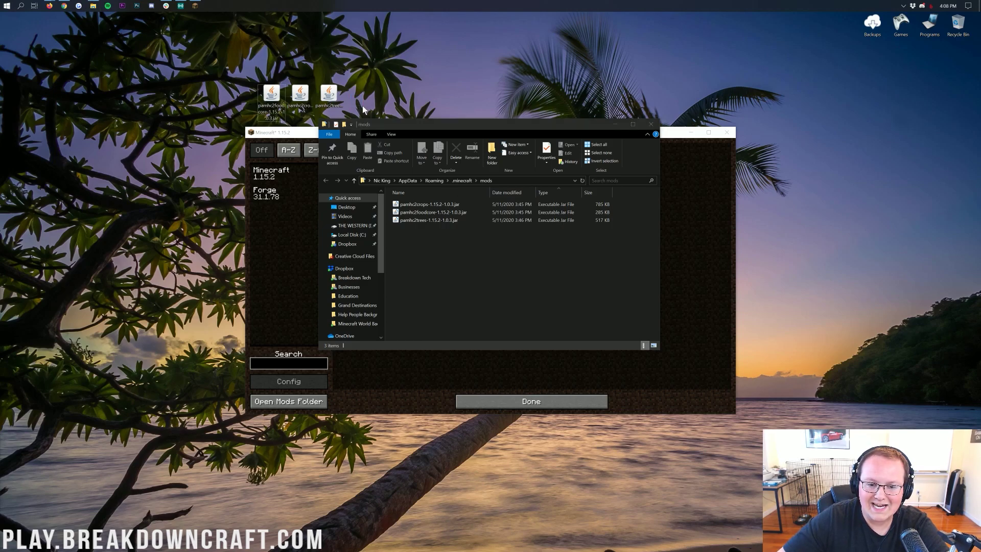
pyautogui.click(650, 124)
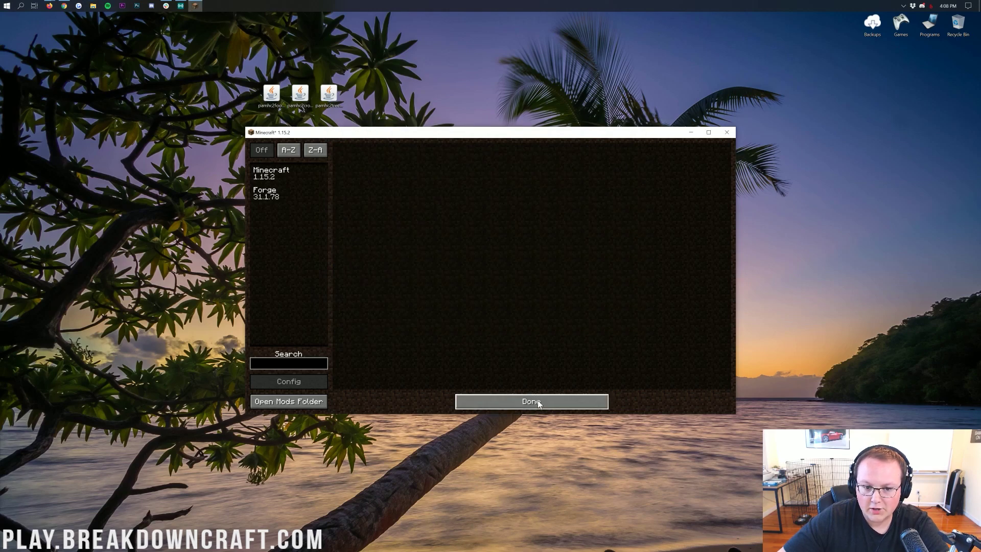
# - Leave the mod list and quit Minecraft from the title screen
pyautogui.click(537, 400)
pyautogui.click(465, 287)
pyautogui.click(517, 401)
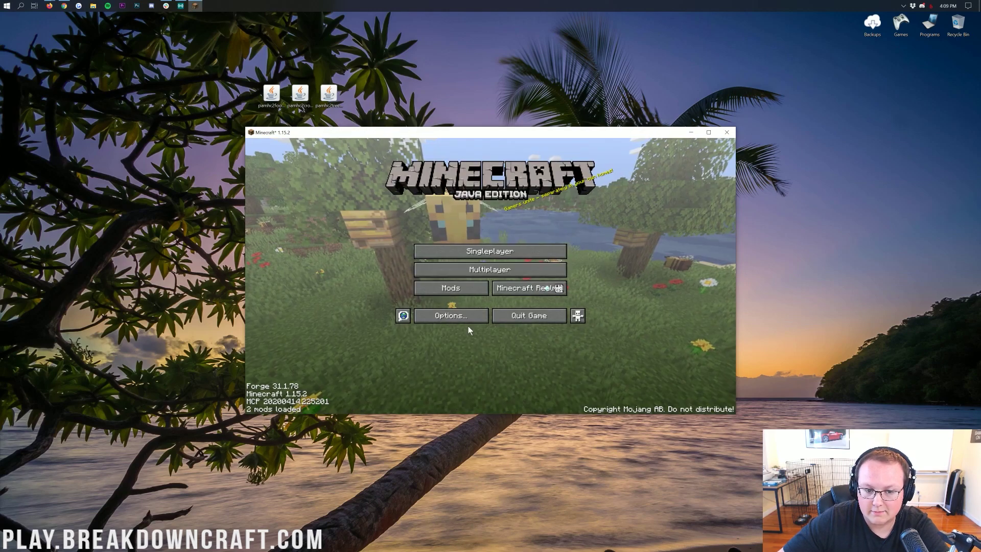
pyautogui.click(433, 287)
pyautogui.click(508, 401)
pyautogui.click(529, 318)
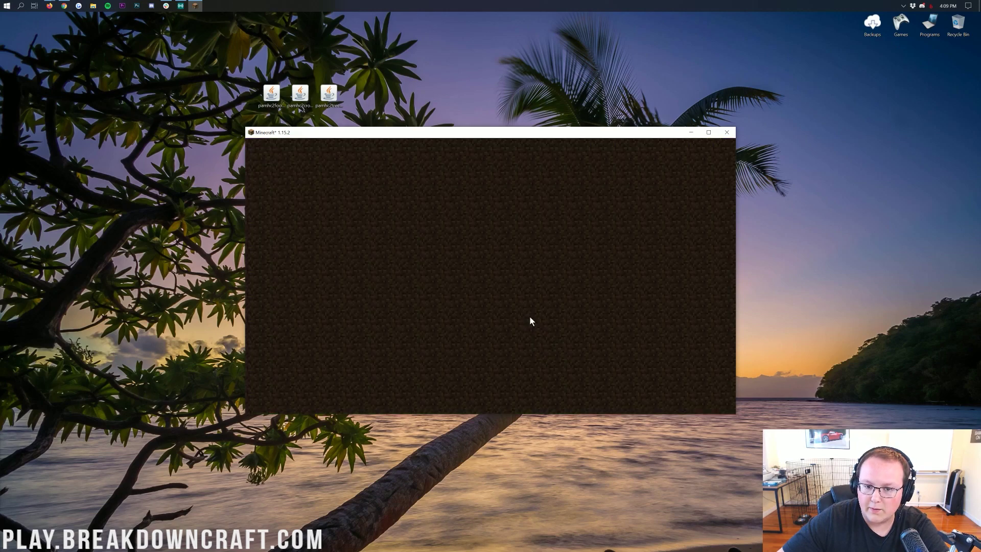
# - Reopen the Minecraft Launcher
pyautogui.click(3, 5)
pyautogui.click(2, 4)
pyautogui.click(2, 4)
pyautogui.click(3, 5)
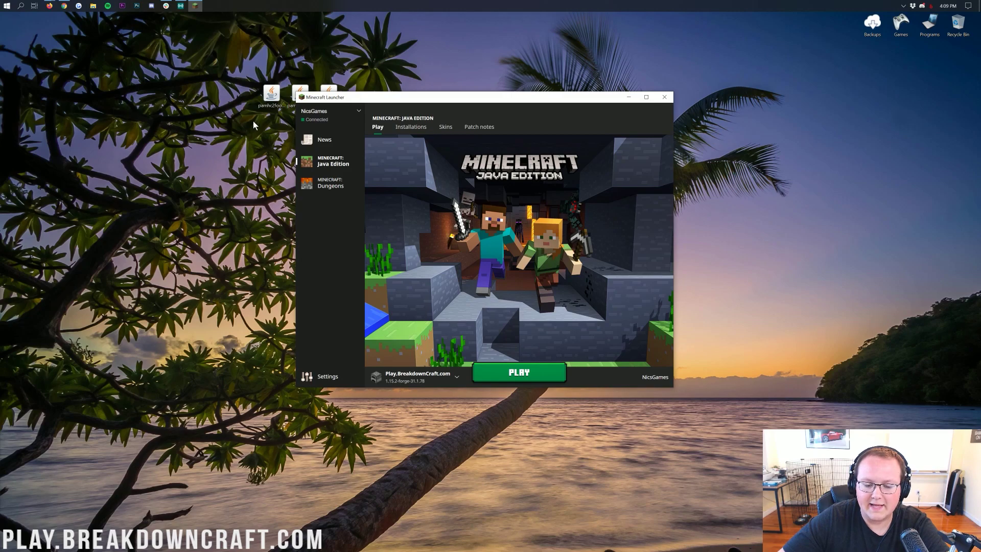
# - Select the Play.BreakdownCraft.com installation and start the game with it
pyautogui.click(452, 375)
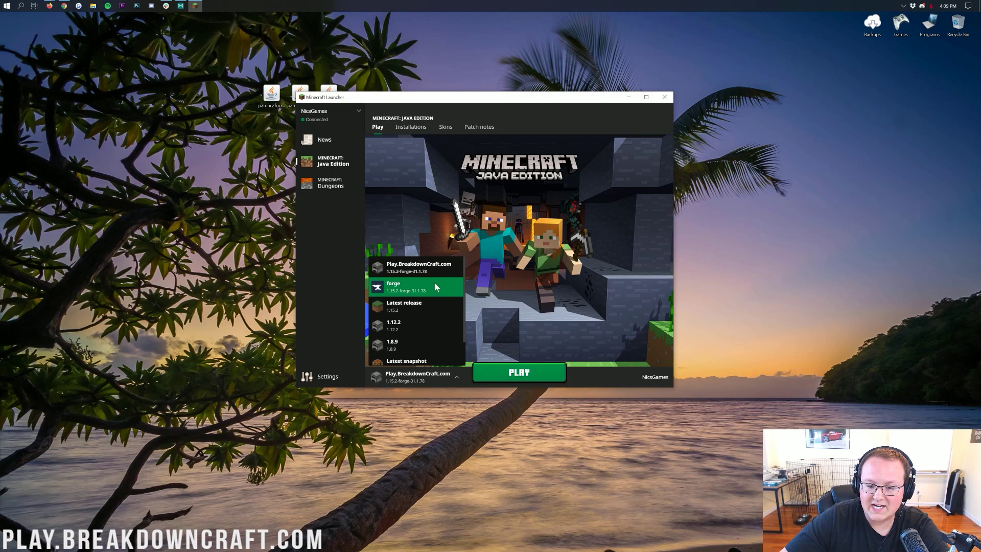
pyautogui.click(416, 267)
pyautogui.click(518, 371)
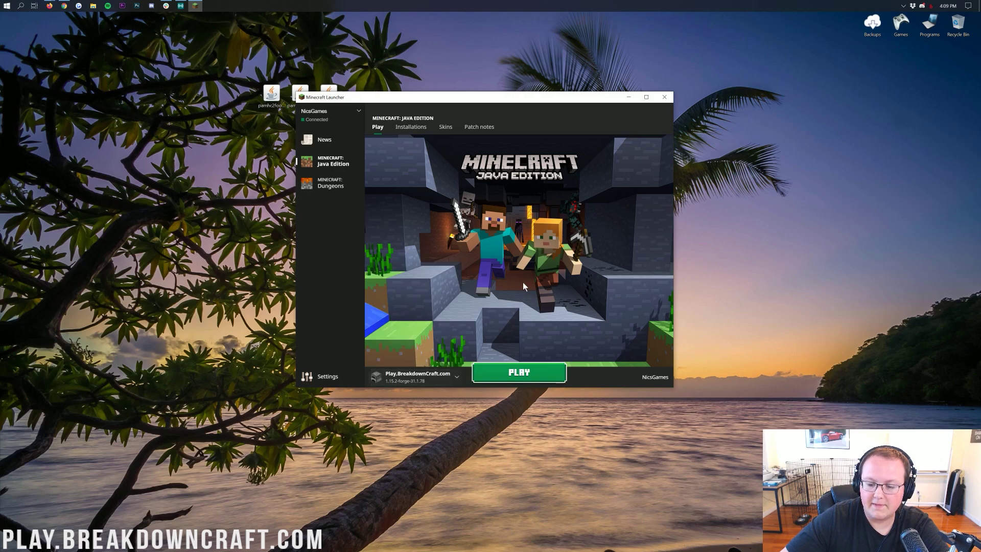